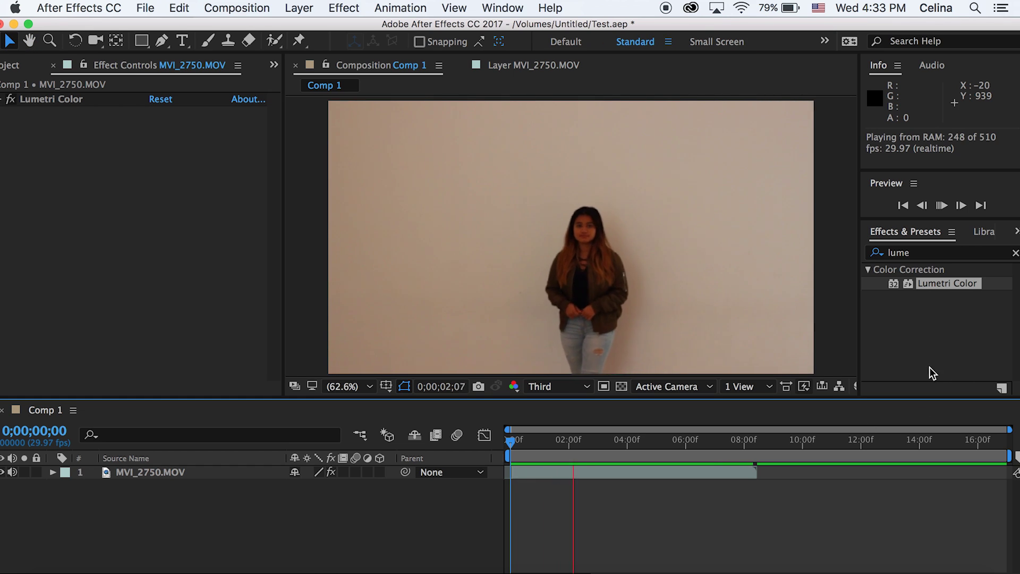
Clear the Effects & Presets search, set preview resolution to Full, and replay from 0;00;00;00.
left_click(1015, 252)
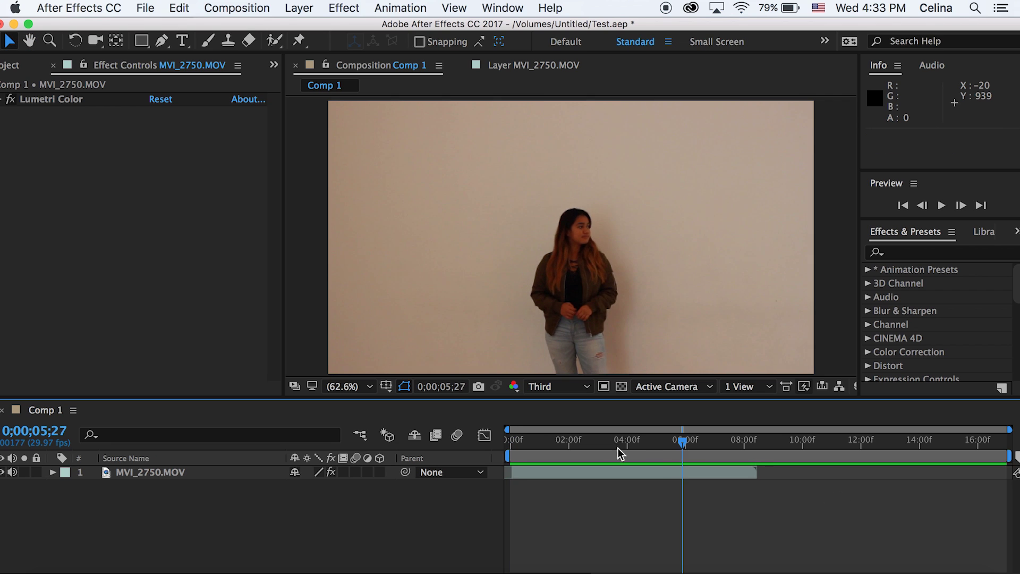
left_click(562, 441)
left_click(567, 388)
left_click(569, 423)
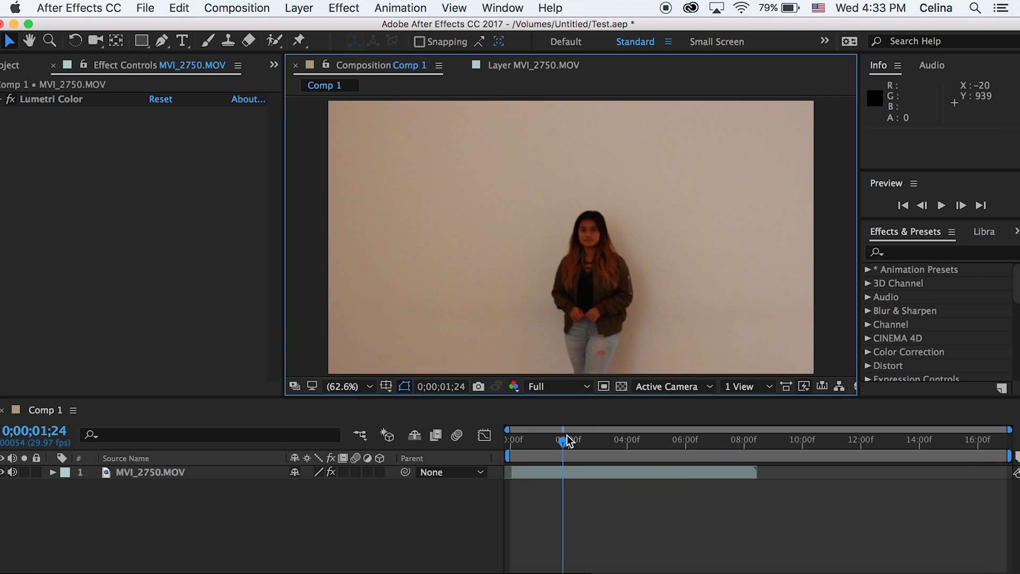
left_click_drag(563, 441, 496, 439)
key("space")
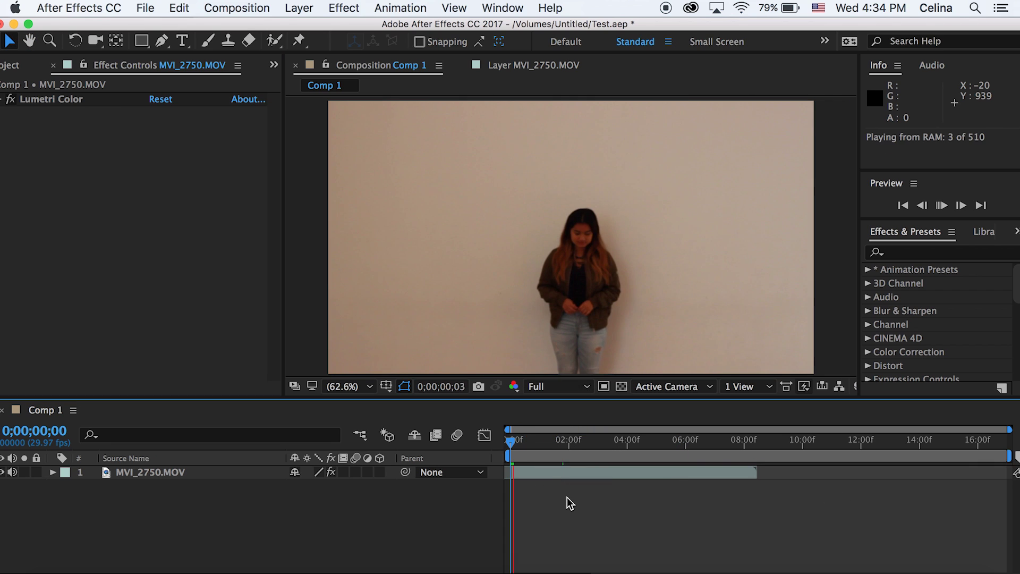
Duplicate the MVI_2750.MOV layer and open the top copy in Layer view with Roto Brush.
left_click(537, 473)
key("super+d")
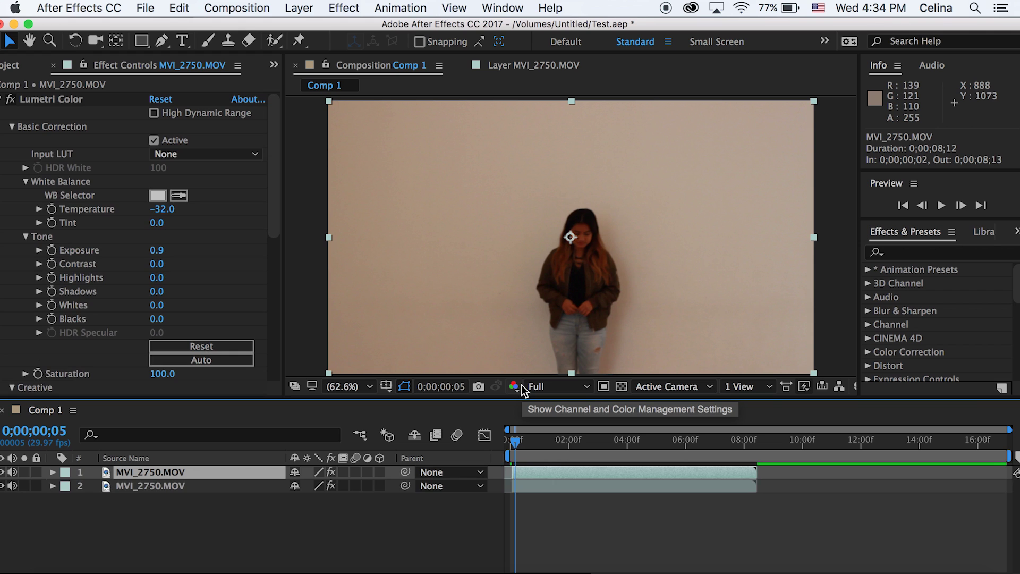
left_click(275, 40)
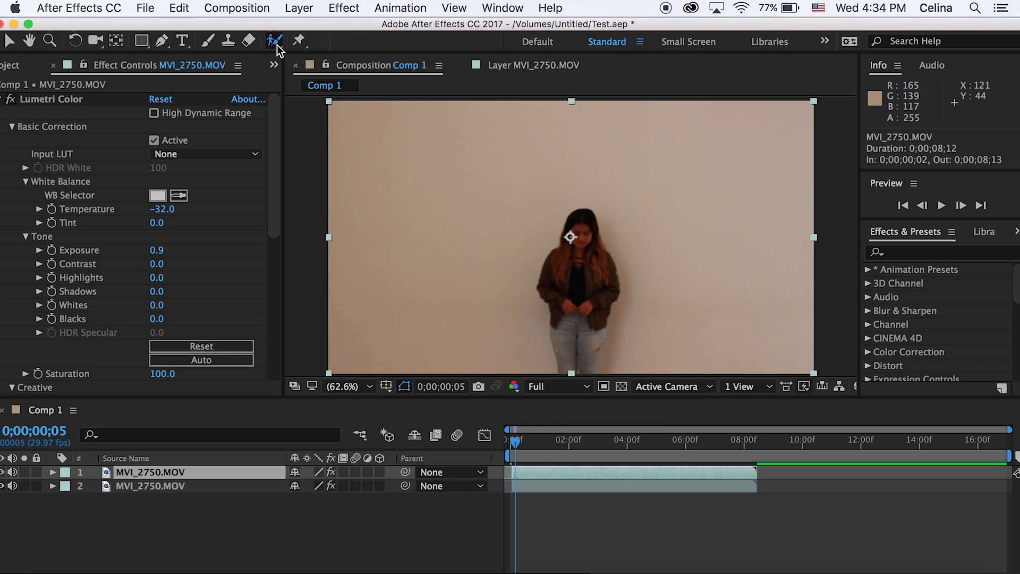
double_click(611, 322)
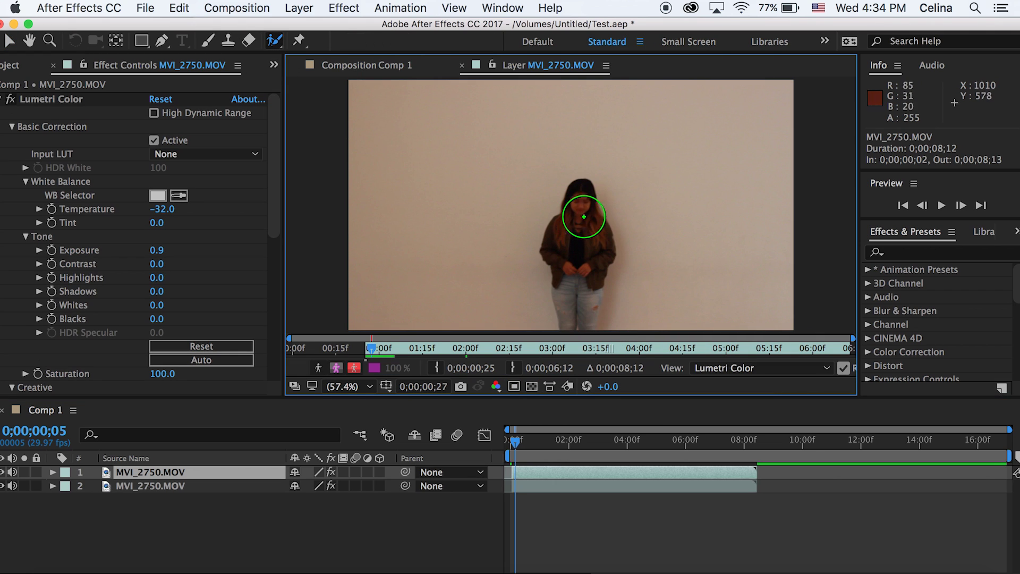
With a smaller brush, paint foreground strokes down the woman and her right leg.
left_click_drag(585, 227, 575, 227)
mouse_move(563, 189)
left_mouse_down()
mouse_move(562, 270)
mouse_move(577, 321)
left_mouse_up()
mouse_move(584, 277)
left_mouse_down()
mouse_move(580, 338)
mouse_move(607, 312)
left_mouse_up()
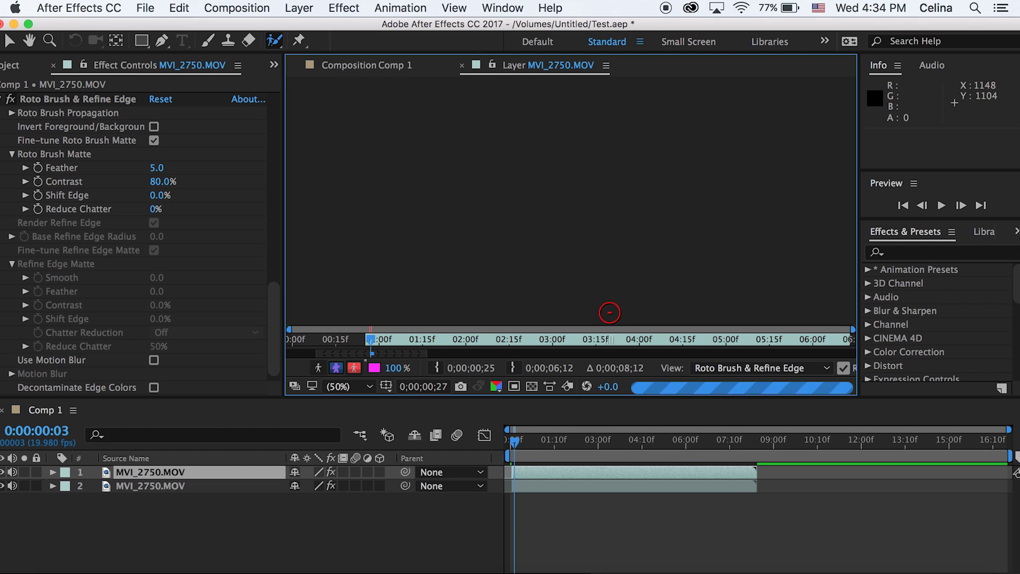
left_click(376, 58)
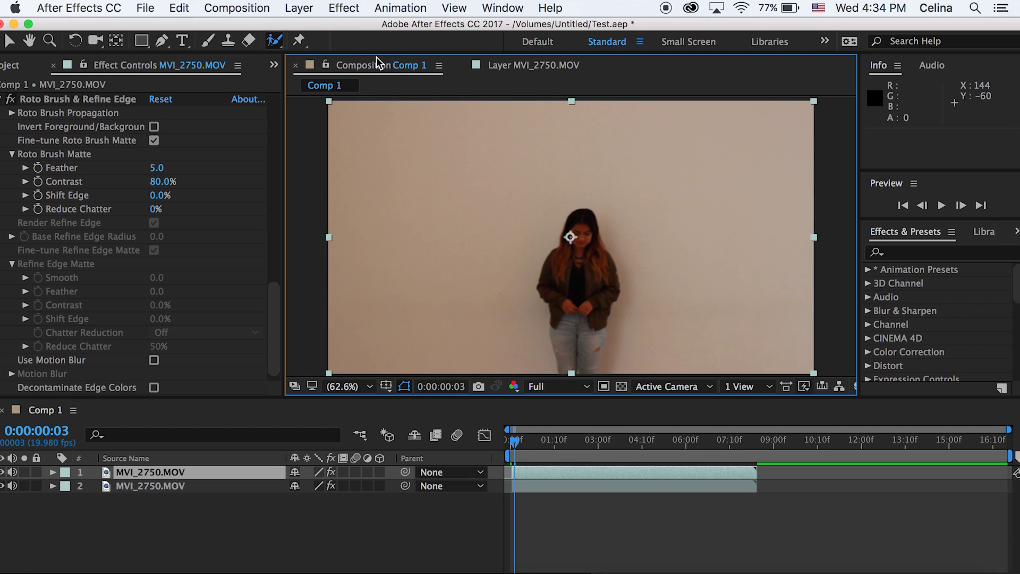
Set preview resolution to Third and refine the matte around the woman's right arm frame by frame.
left_click(554, 385)
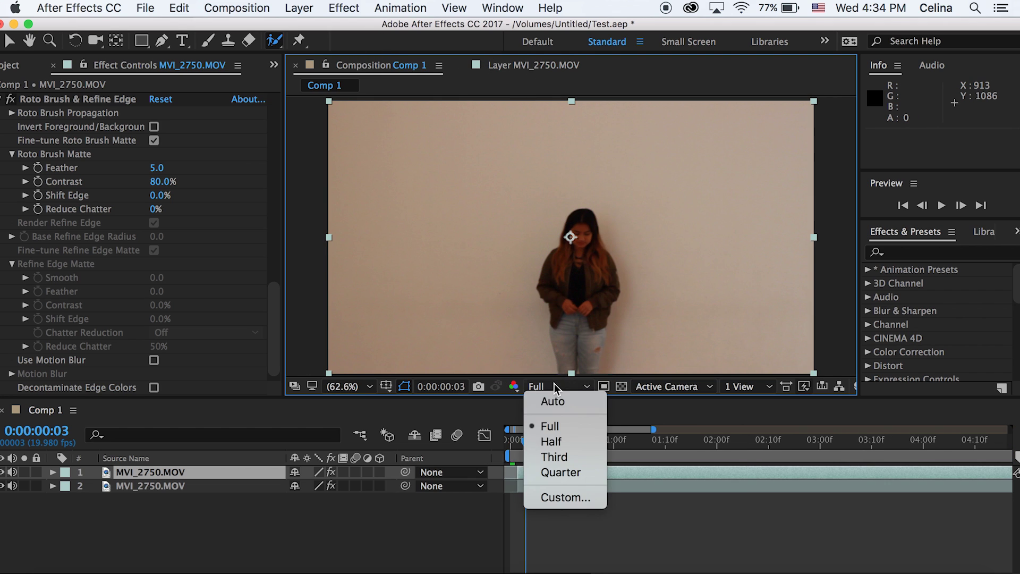
left_click(554, 457)
left_click(529, 56)
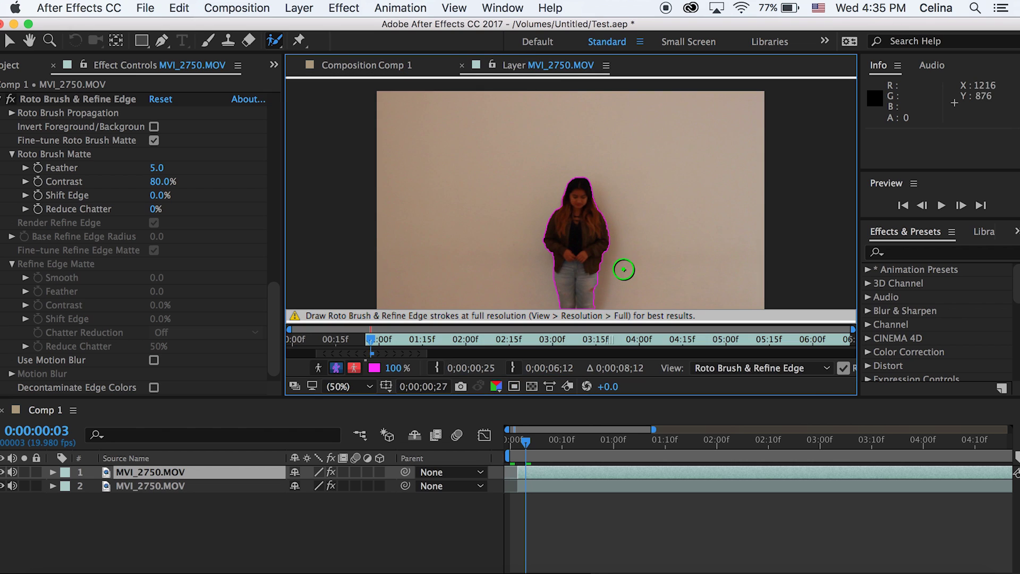
key("Page_Down")
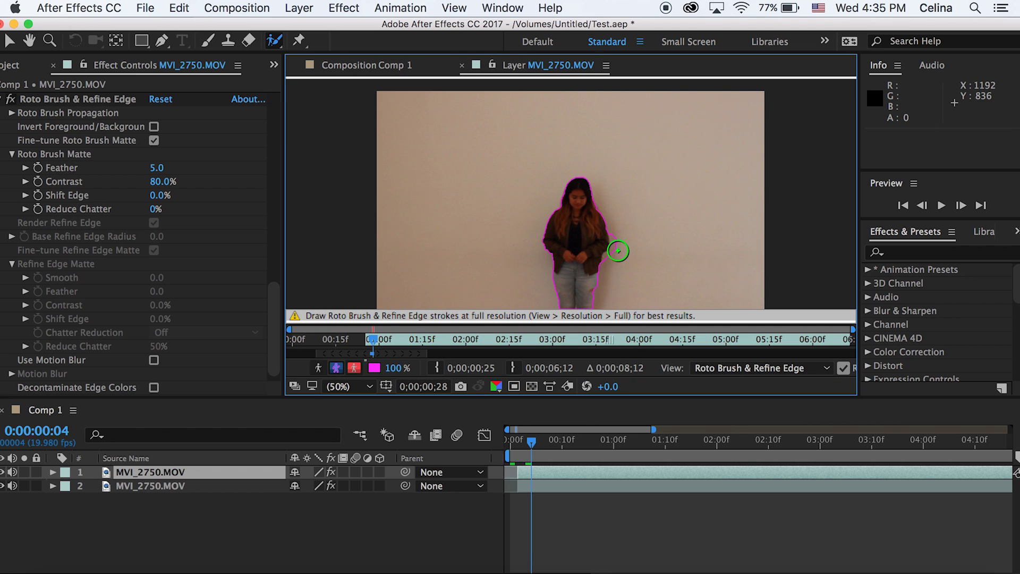
left_click_drag(618, 267, 616, 266)
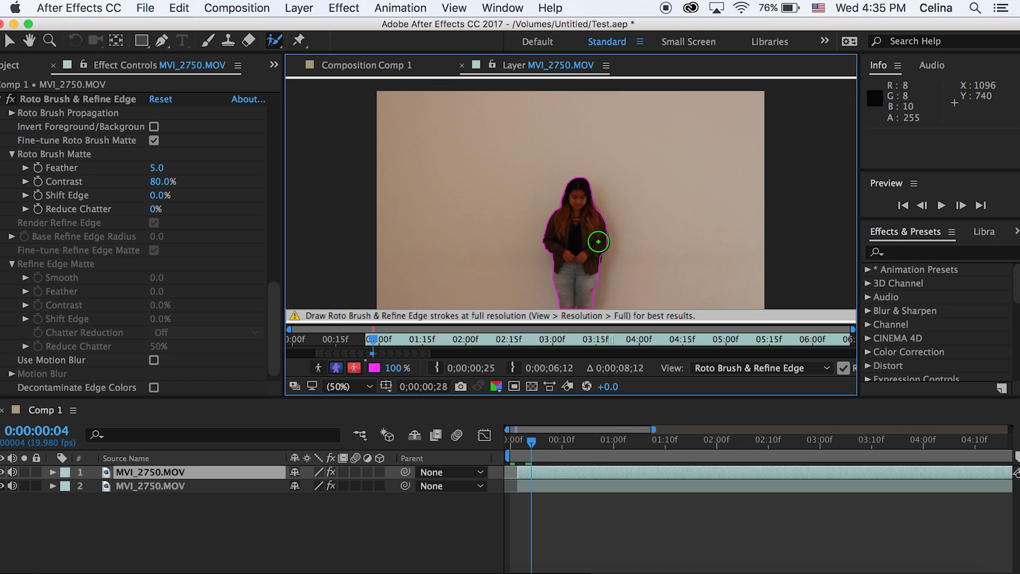
left_click_drag(615, 230, 617, 271)
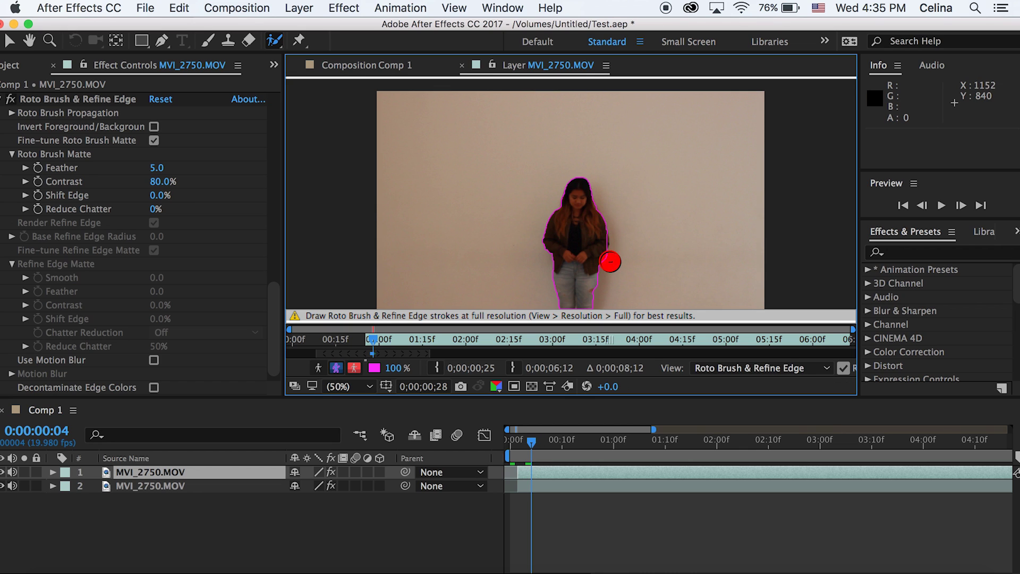
key("Page_Down")
key("Page_Down")
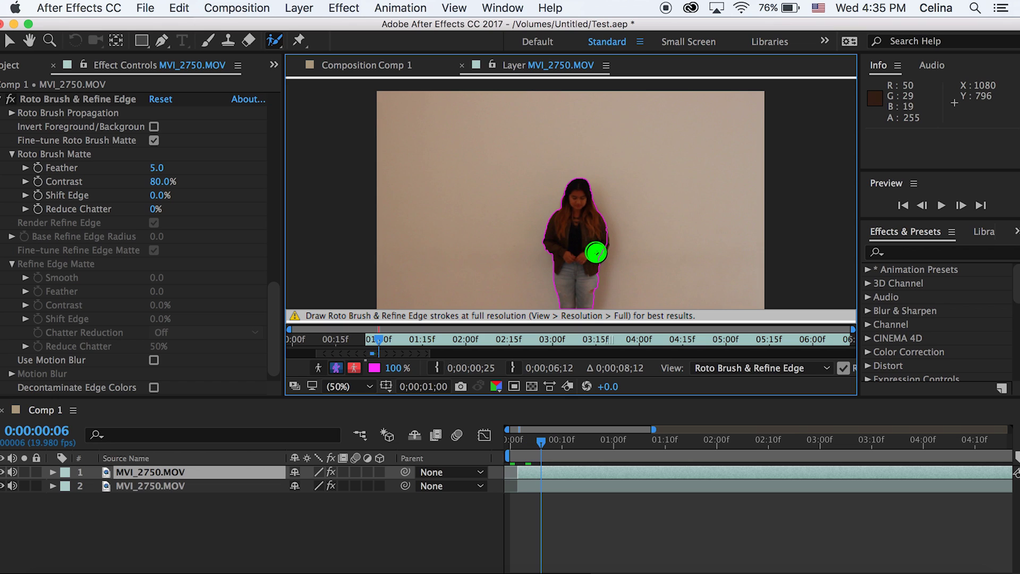
left_click_drag(596, 235, 595, 237)
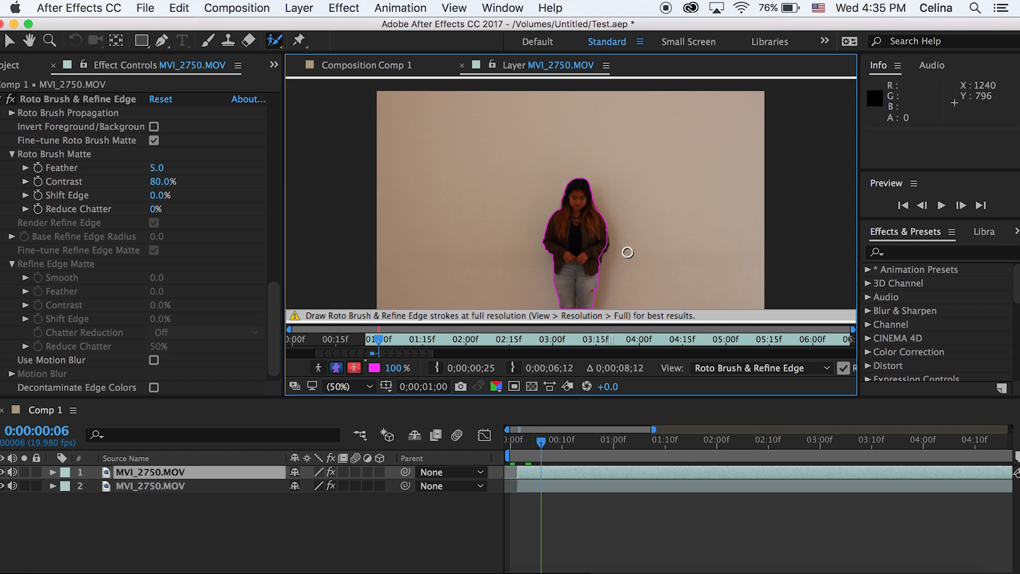
left_click_drag(628, 255, 627, 253)
Play the matte from the first frame to check how it propagates.
left_click(515, 442)
key("space")
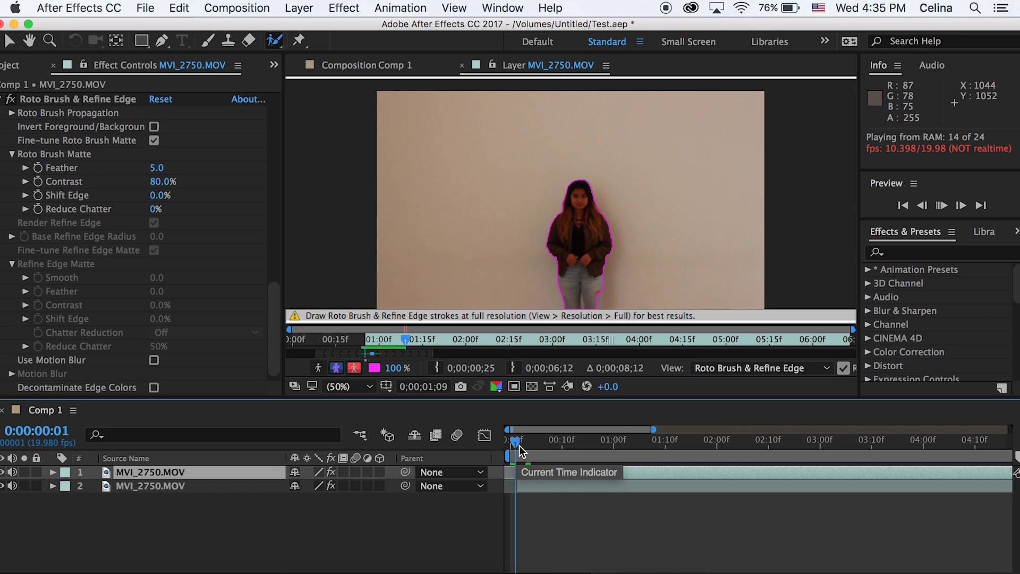
key("space")
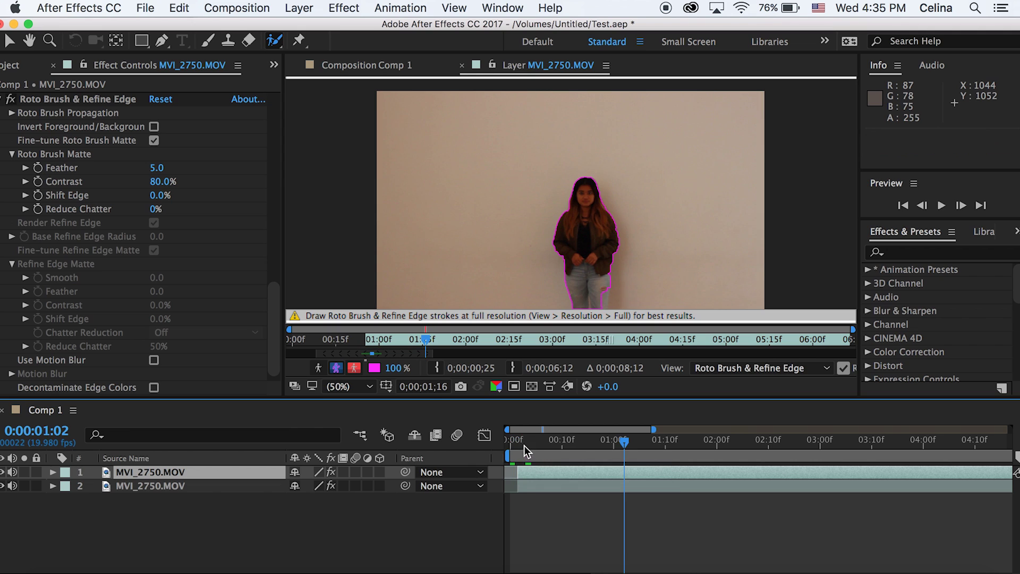
left_click(524, 446)
key("space")
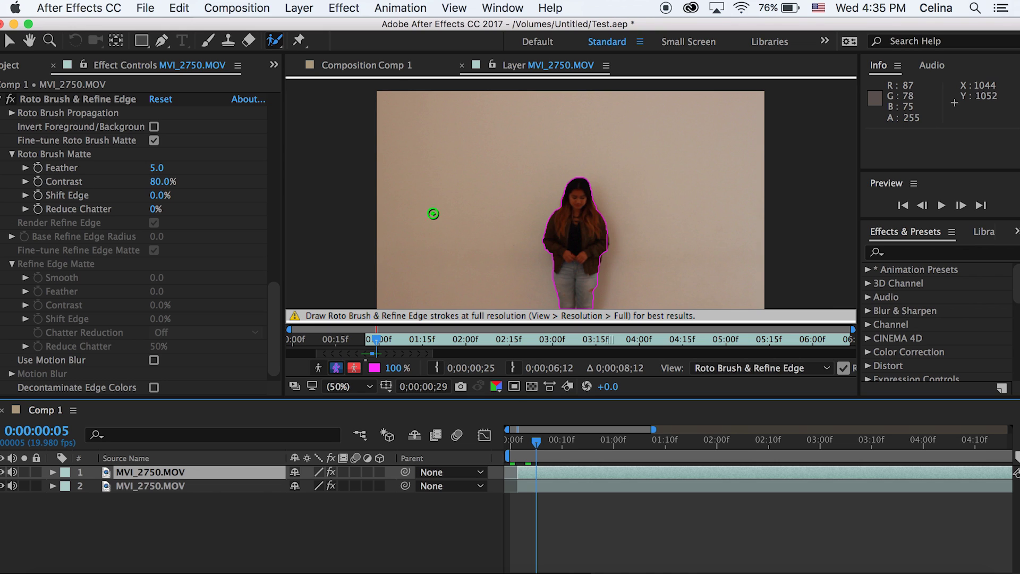
Back in Comp 1, replay from the start and hide the lower duplicate layer.
left_click(374, 65)
left_click_drag(535, 440, 511, 448)
key("space")
left_click(523, 454)
left_click(2, 486)
Give the top layer's matte Feather 16.4, Shift Edge -30% and Reduce Chatter 54%.
key("space")
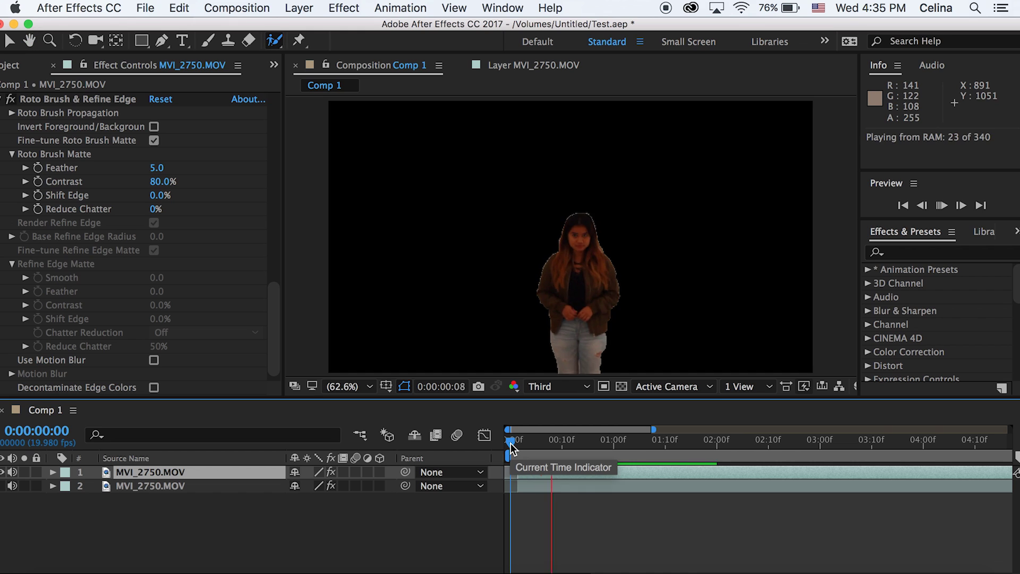
left_click(521, 450)
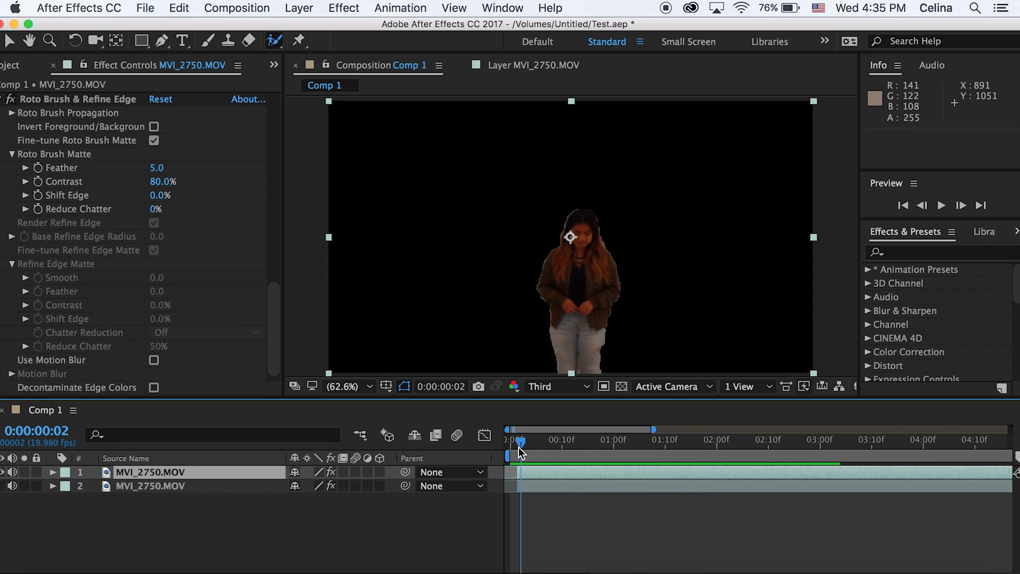
left_click(537, 495)
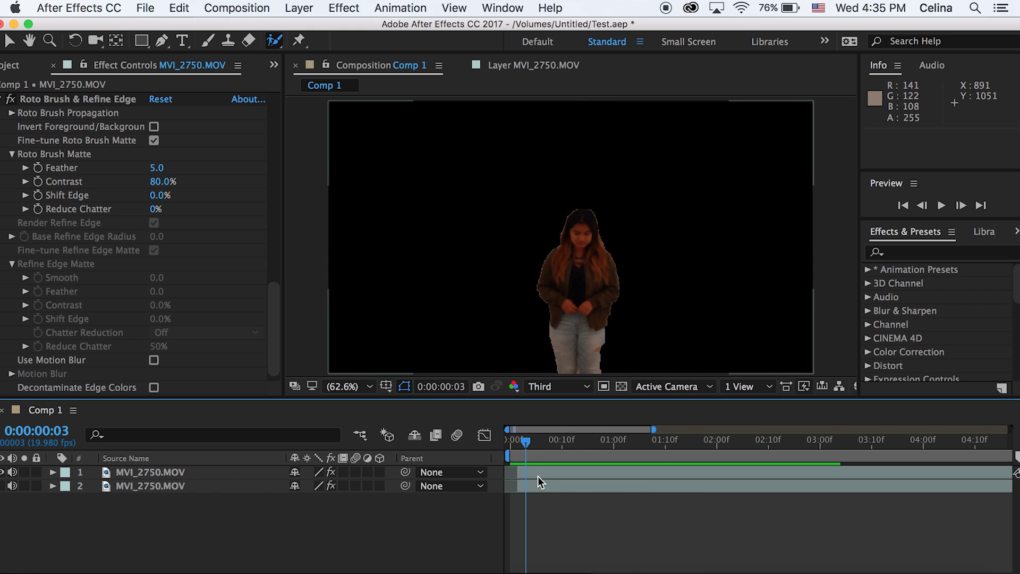
left_click(539, 472)
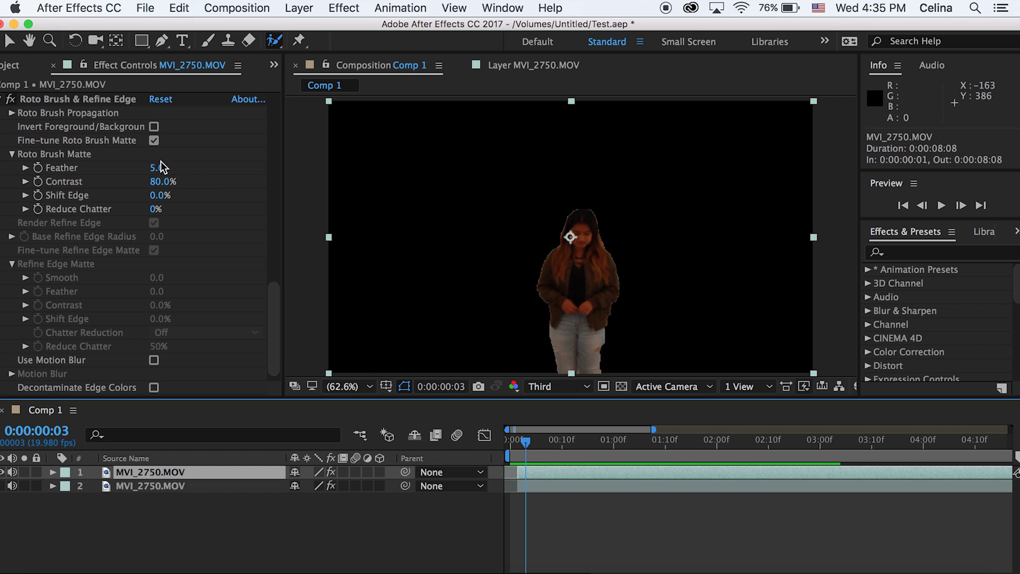
left_click_drag(161, 167, 224, 168)
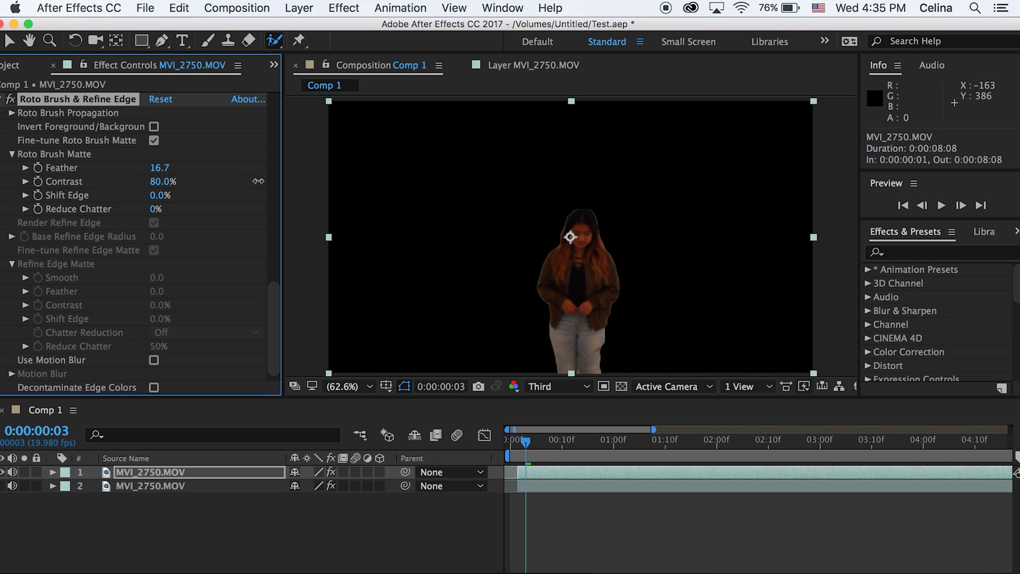
left_click_drag(175, 195, 178, 195)
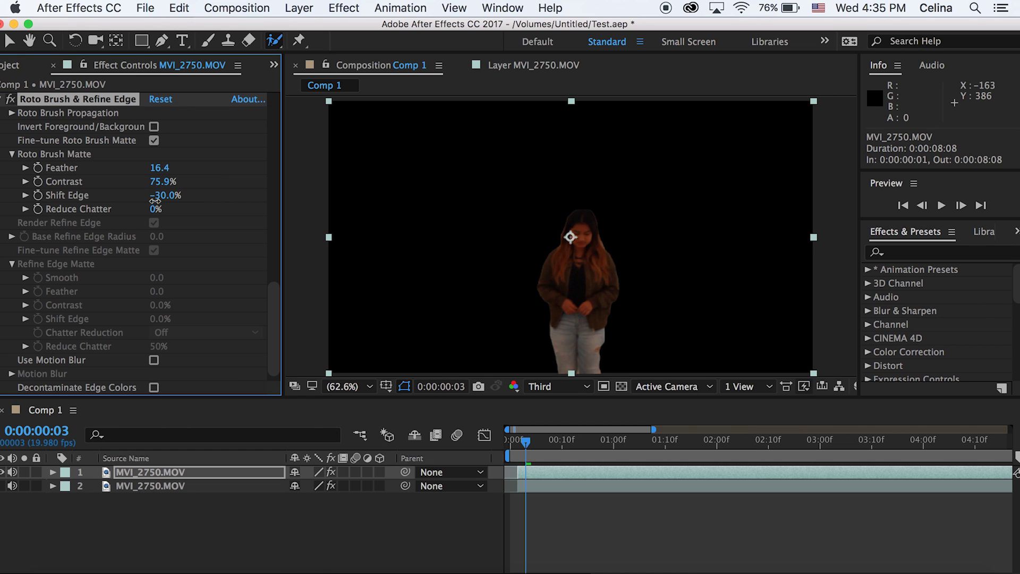
left_click(582, 514)
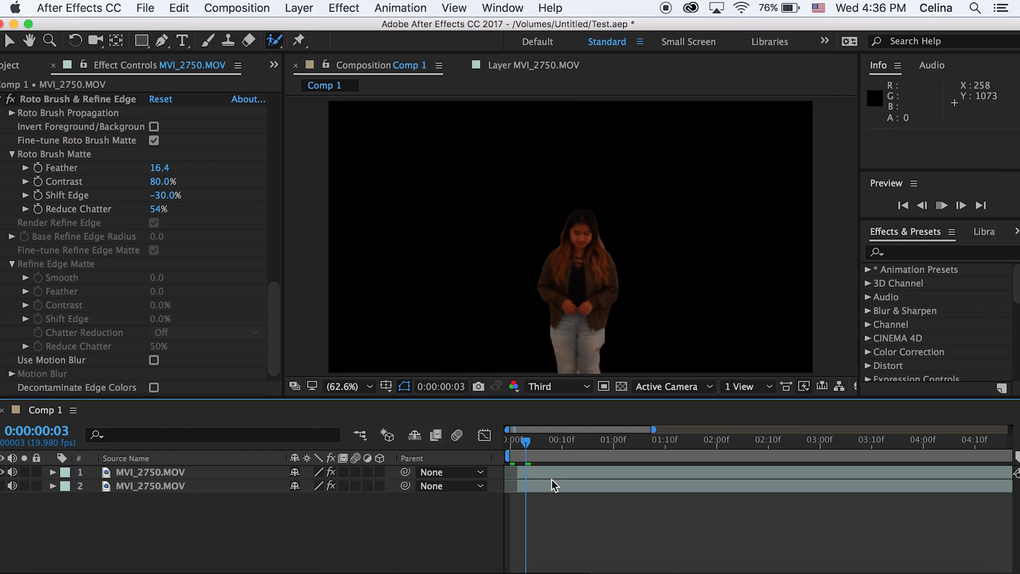
Preview the softened cutout from near the start.
key("space")
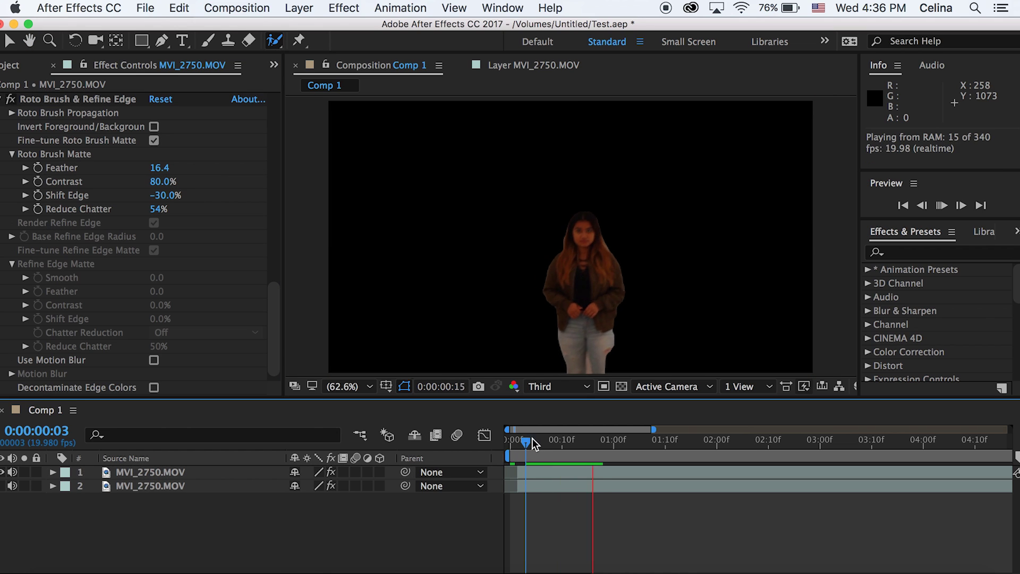
left_click(520, 441)
key("space")
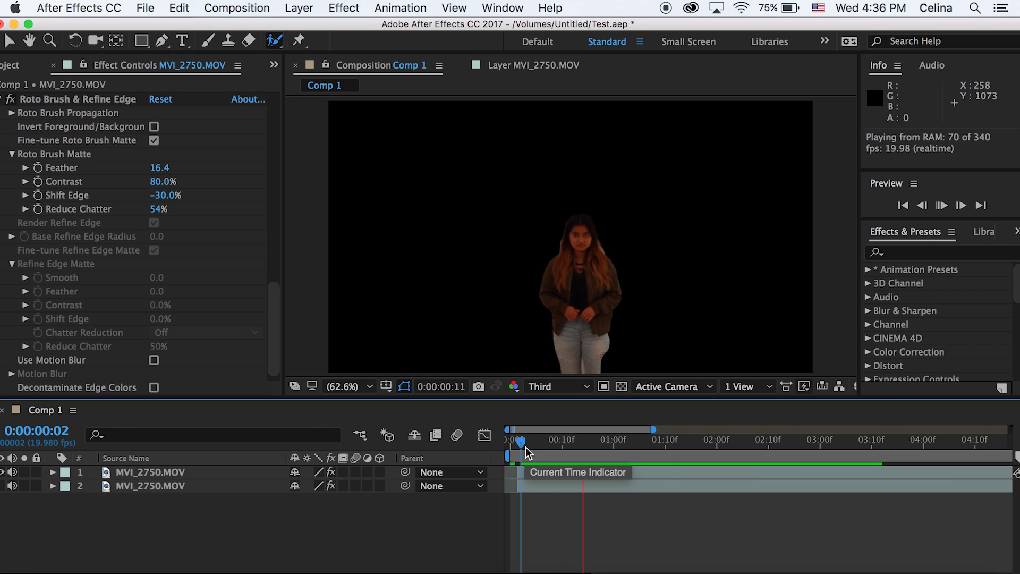
In the top layer's Layer view at frame 5, paint more of the woman into the matte.
left_click(546, 440)
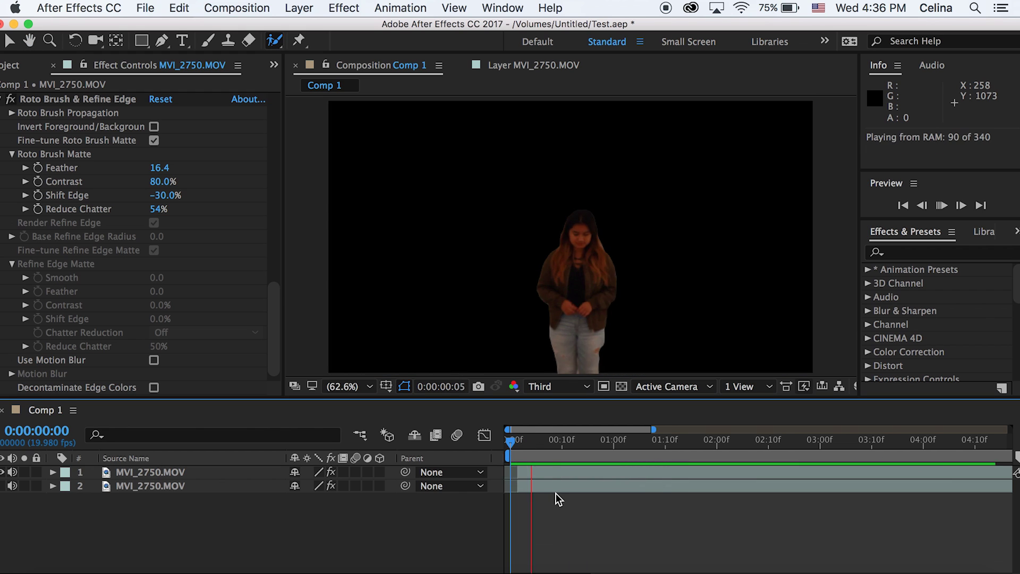
double_click(556, 471)
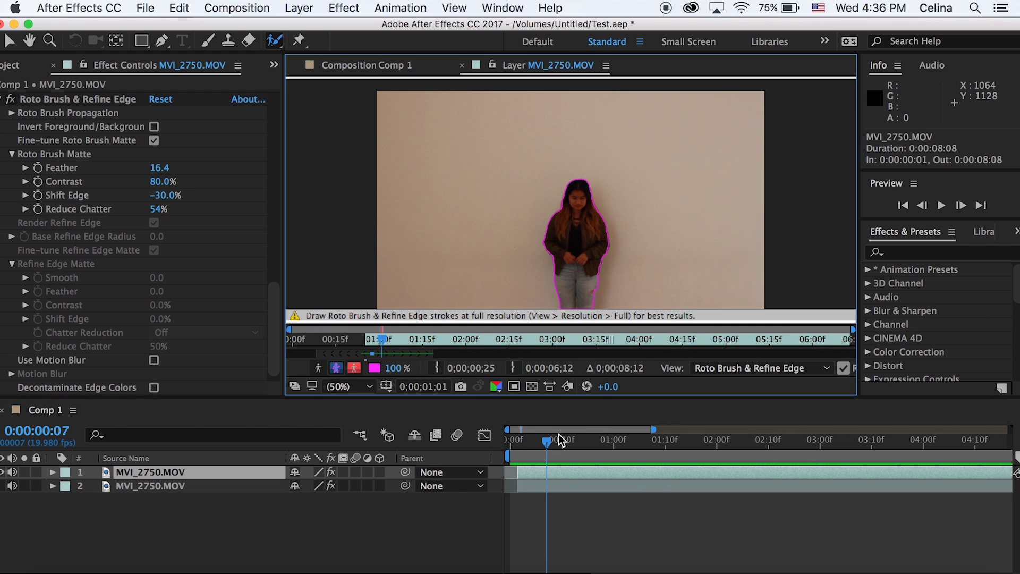
left_click_drag(547, 441, 537, 446)
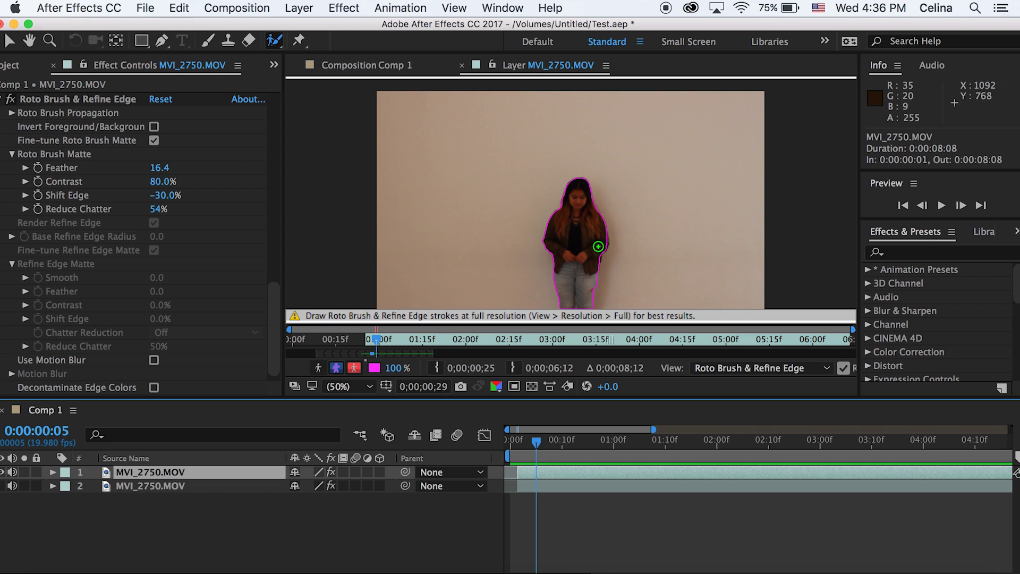
left_click_drag(595, 261, 597, 258)
key("Page_Down")
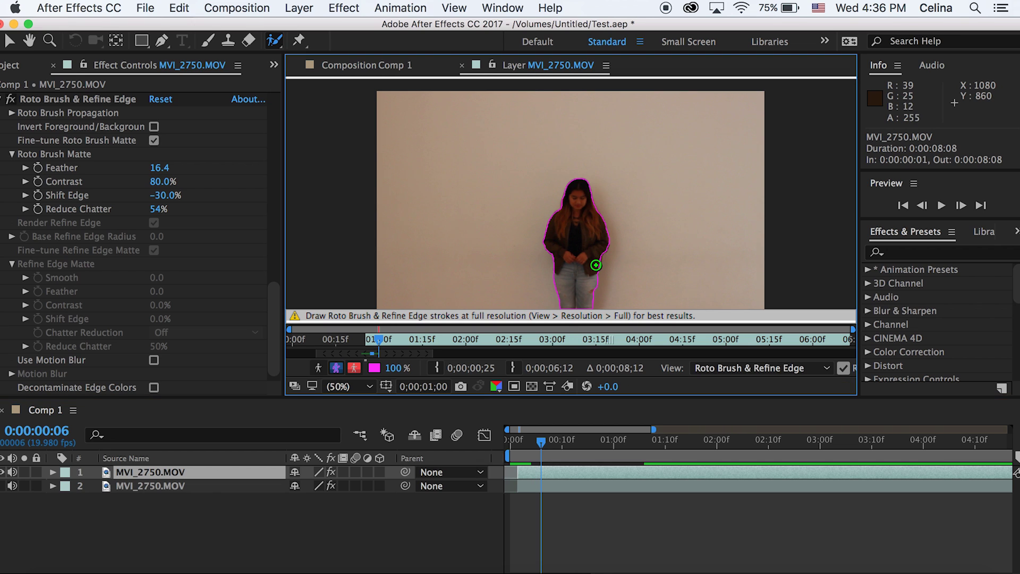
Preview the cut-out figure in Comp 1 and select the top copy of the woman.
left_click(397, 64)
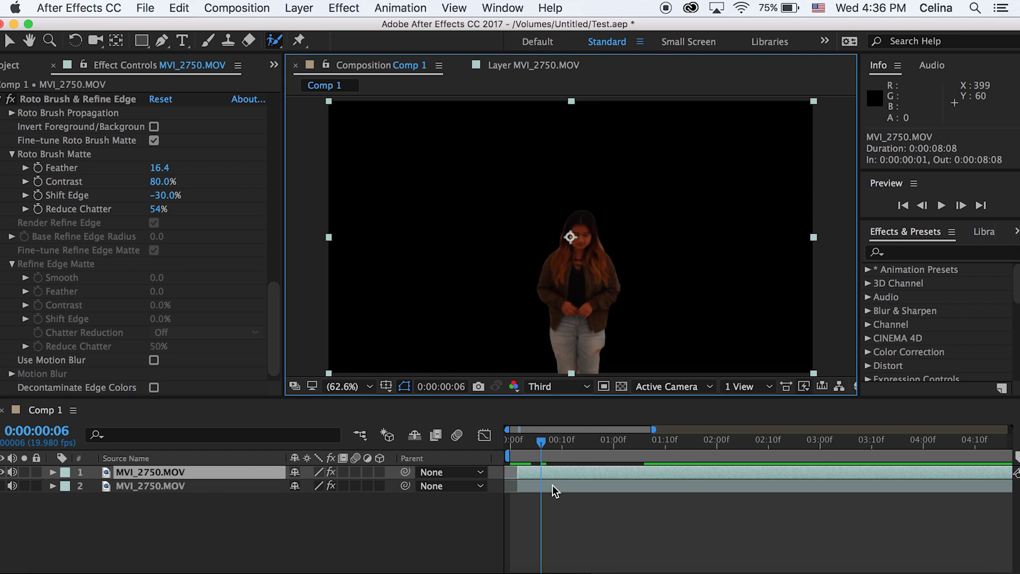
left_click(526, 441)
key("space")
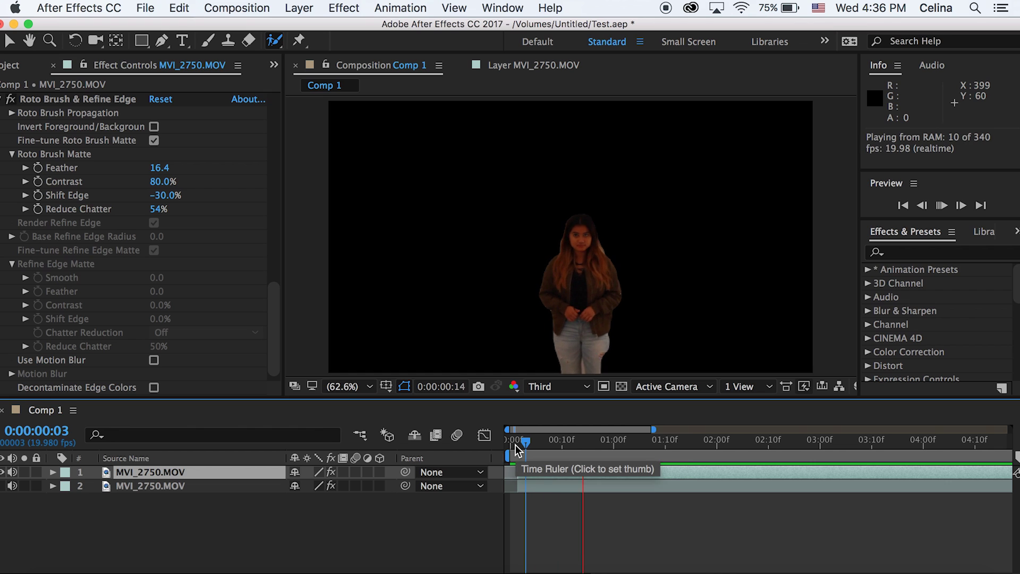
key("space")
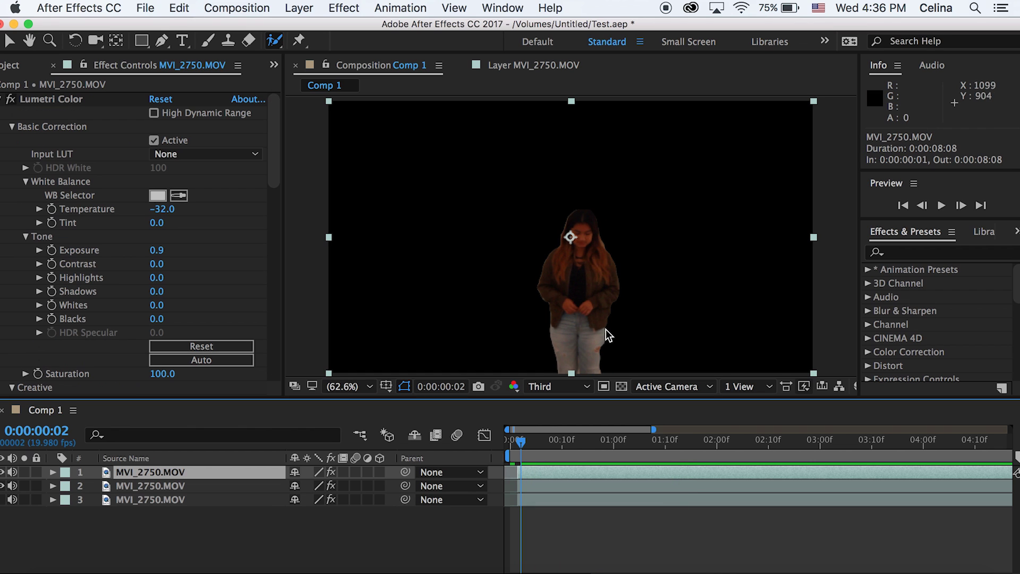
left_click(605, 329)
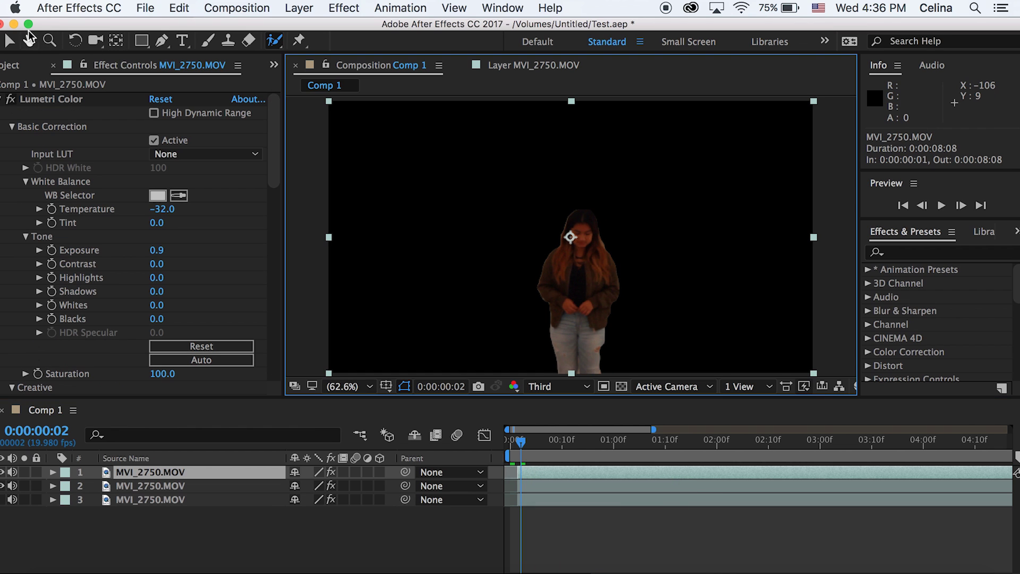
Shift the top copy slightly right, reorder it to layer 2, and nudge it further right.
key("v")
left_click_drag(613, 248, 604, 272)
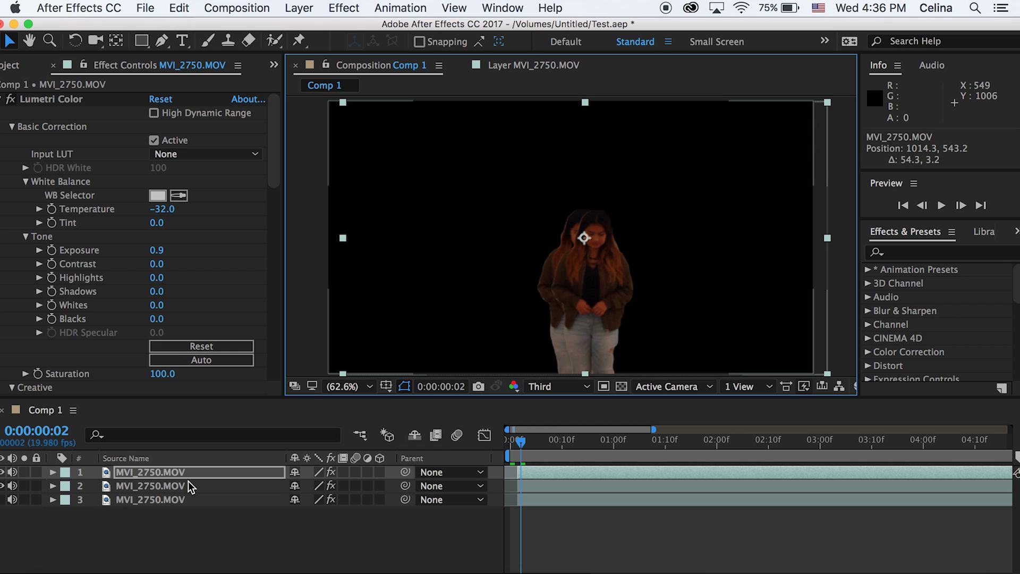
left_click_drag(188, 479, 188, 488)
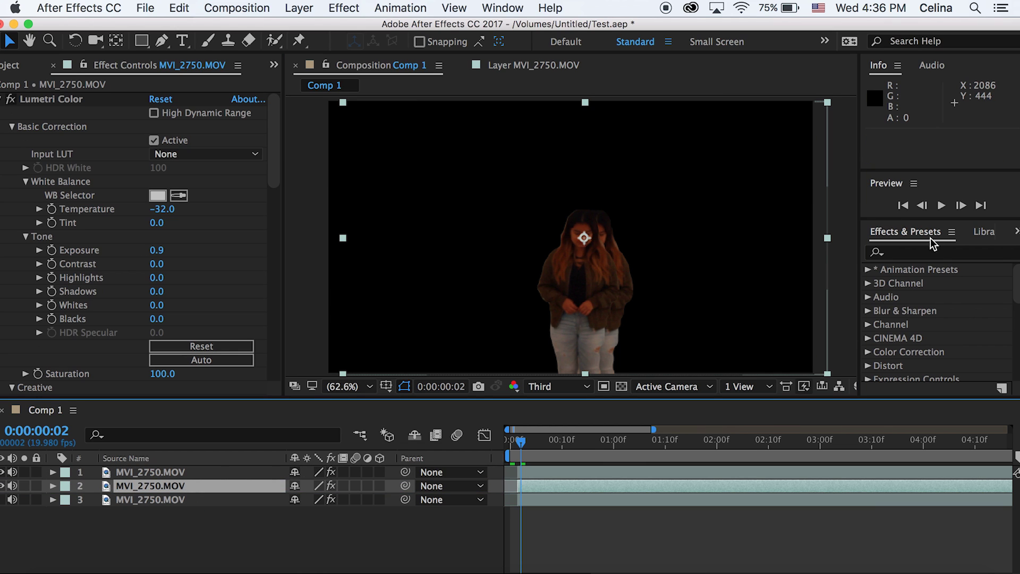
key("shift+Right")
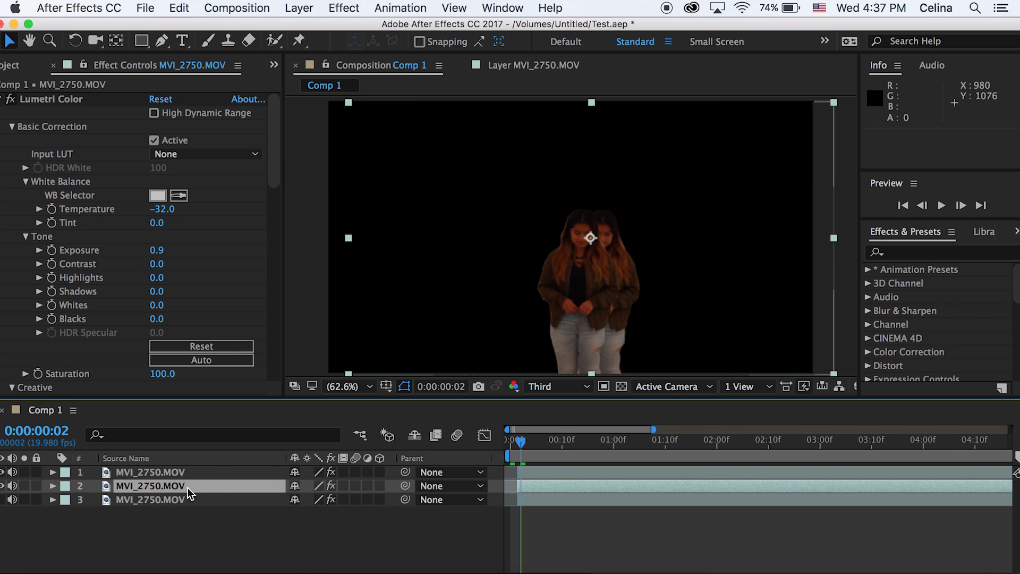
Apply the Tint effect to the second copy to grey it, then preview it.
left_click(952, 253)
type("tint")
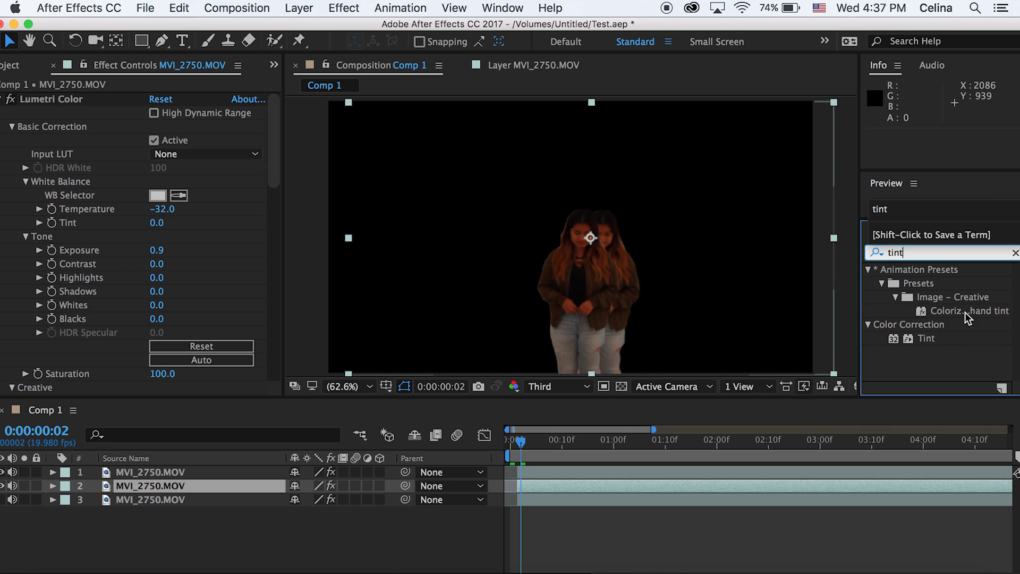
left_click_drag(910, 345, 537, 486)
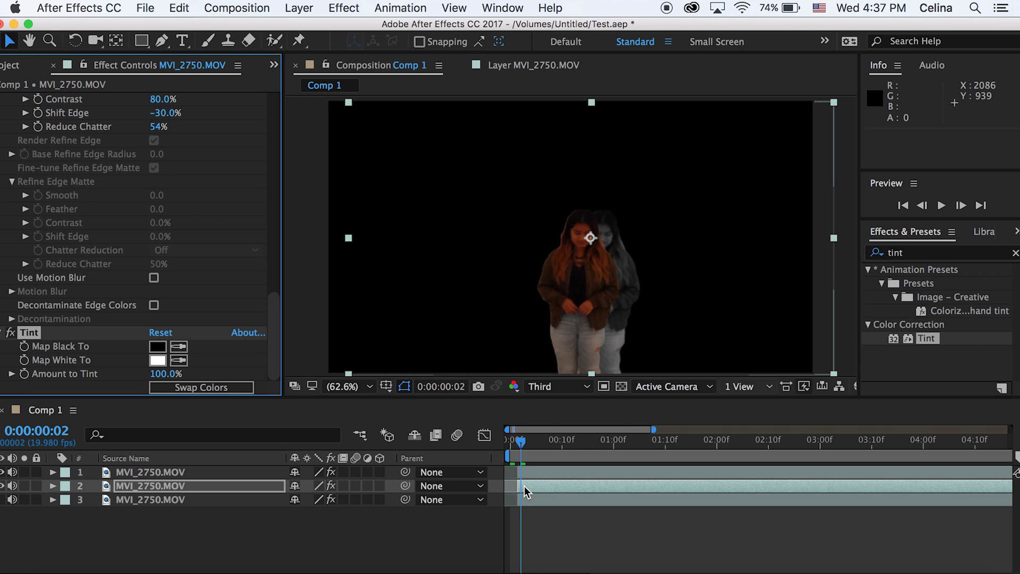
left_click(550, 526)
left_click_drag(521, 442, 508, 446)
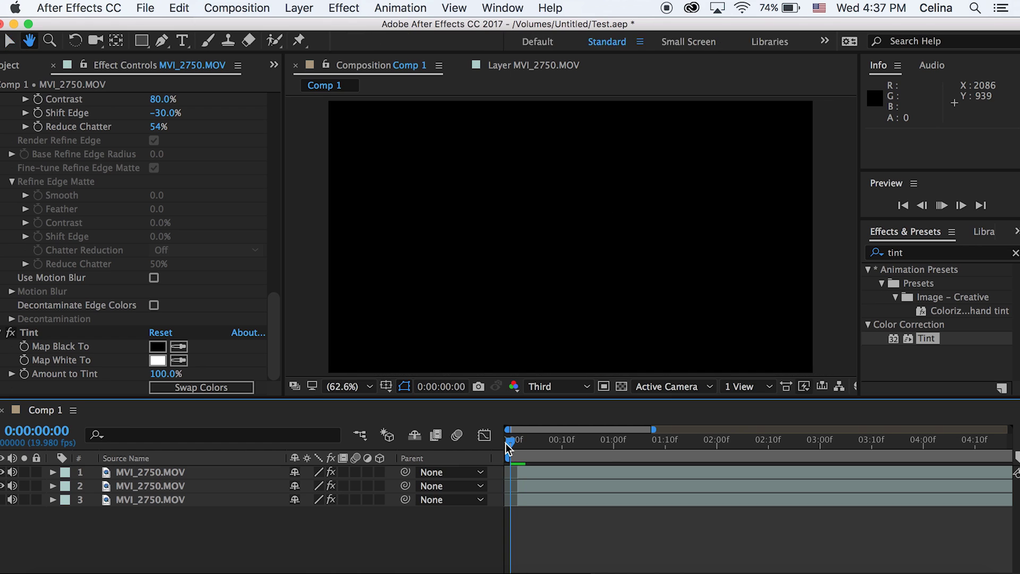
key("space")
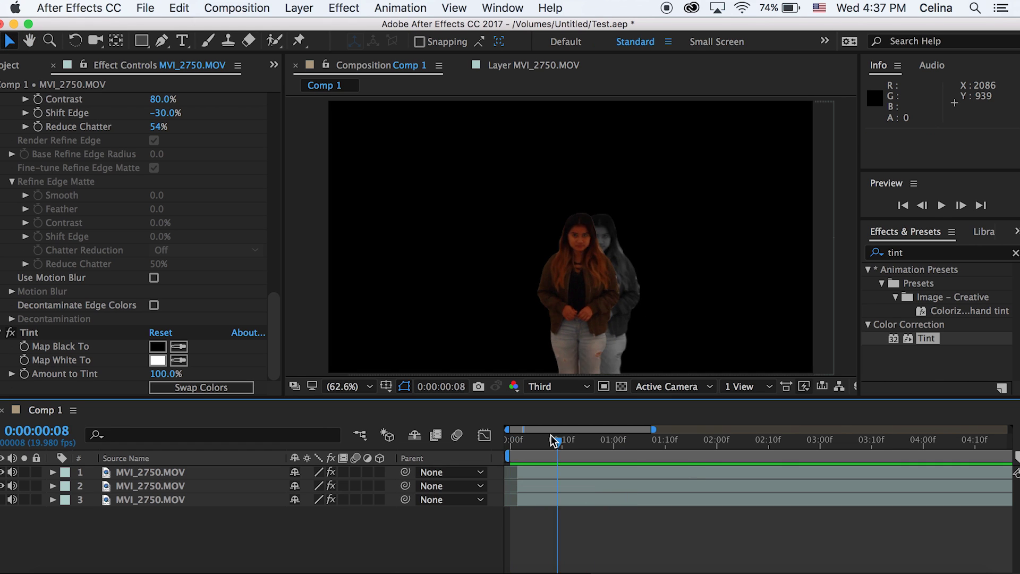
left_click(515, 439)
key("space")
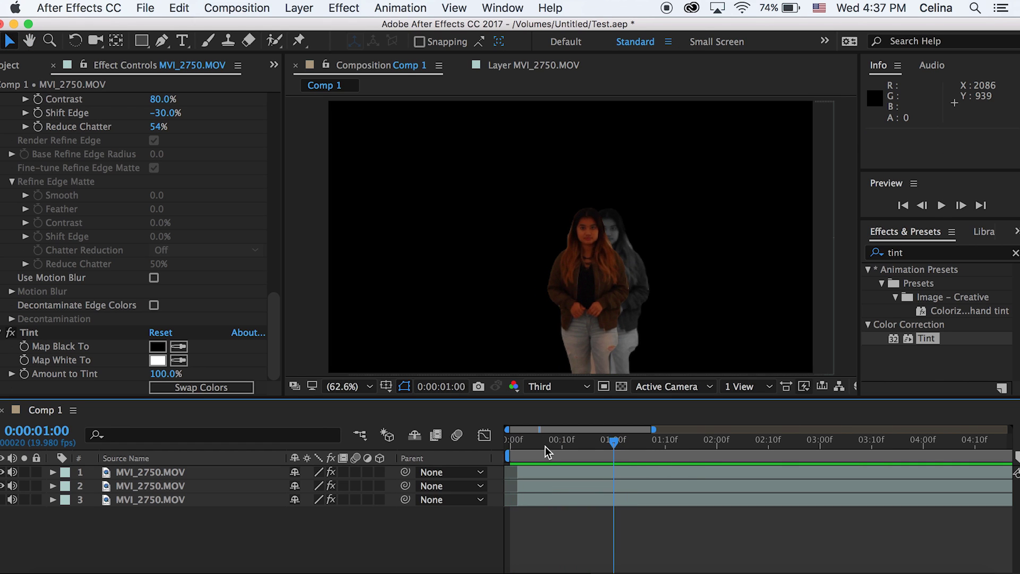
left_click(534, 444)
Duplicate the top woman, move the copy right, lower it in the stack, and shift it further right.
left_click(535, 473)
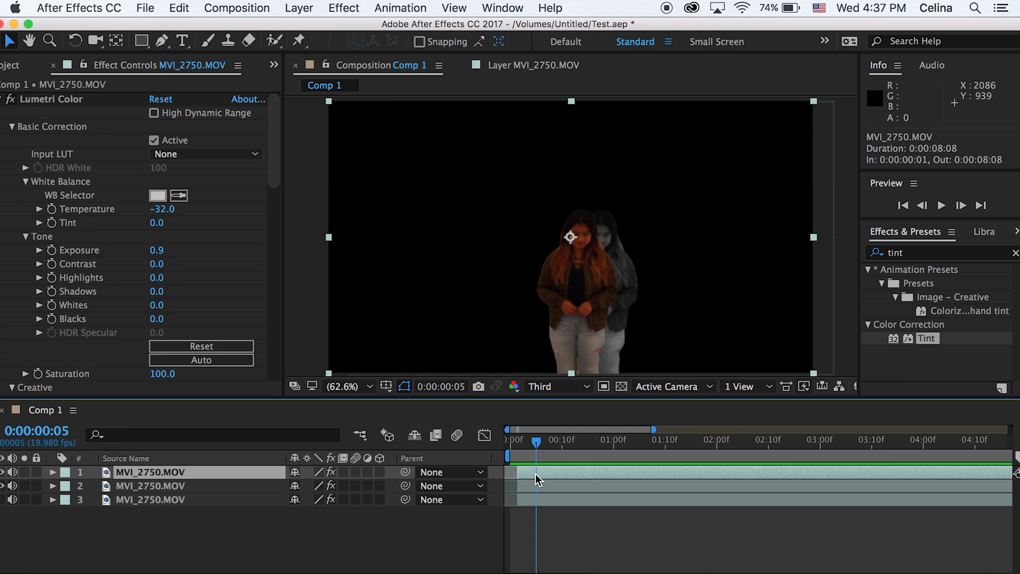
key("super+d")
left_click_drag(585, 286, 614, 285)
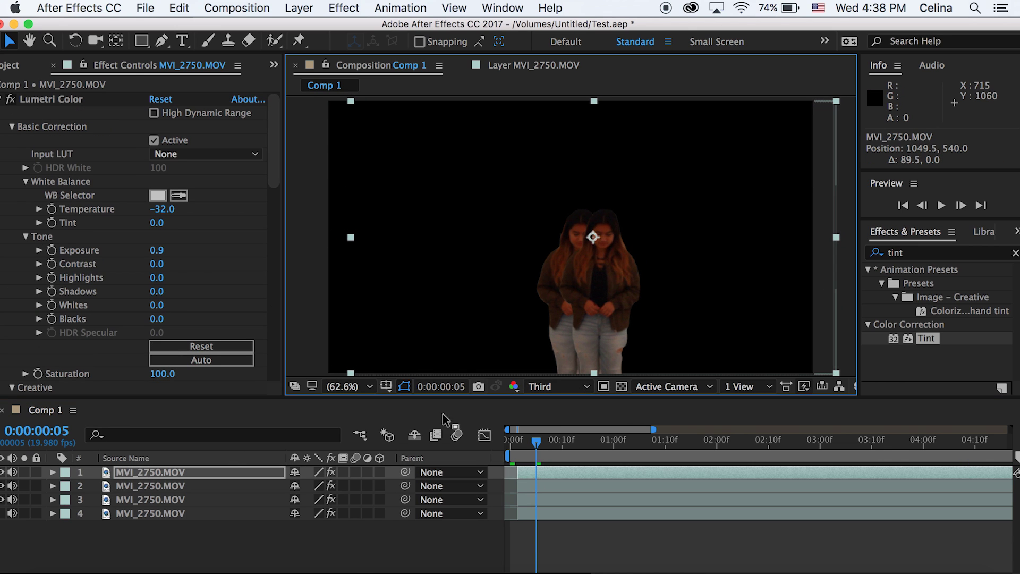
left_click_drag(196, 486, 147, 503)
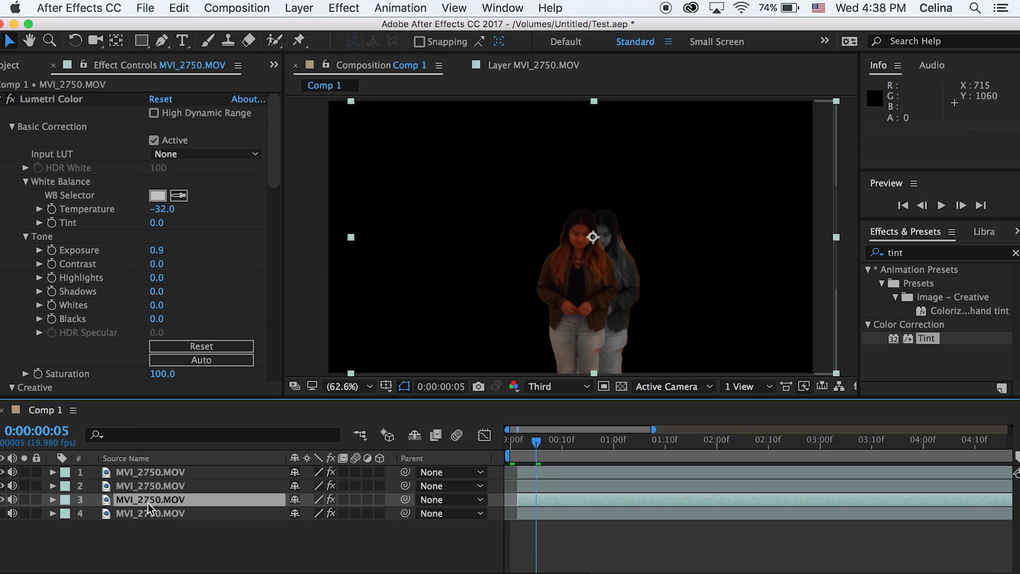
left_click_drag(697, 242, 711, 242)
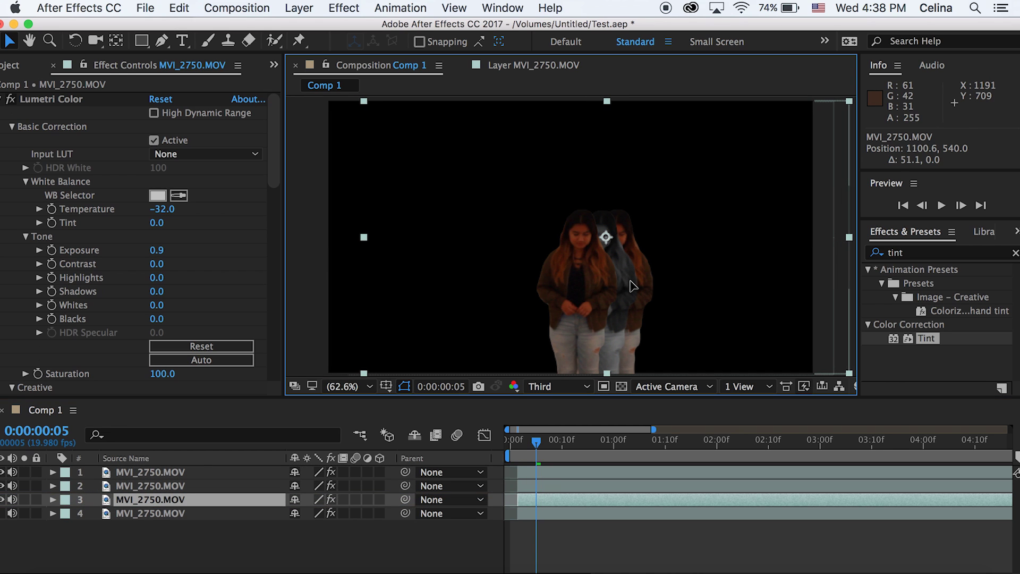
left_click(875, 251)
Apply Color Balance to the rightmost copy with Shadow Red Balance -100 for a teal tint.
type("color ba")
double_click(943, 284)
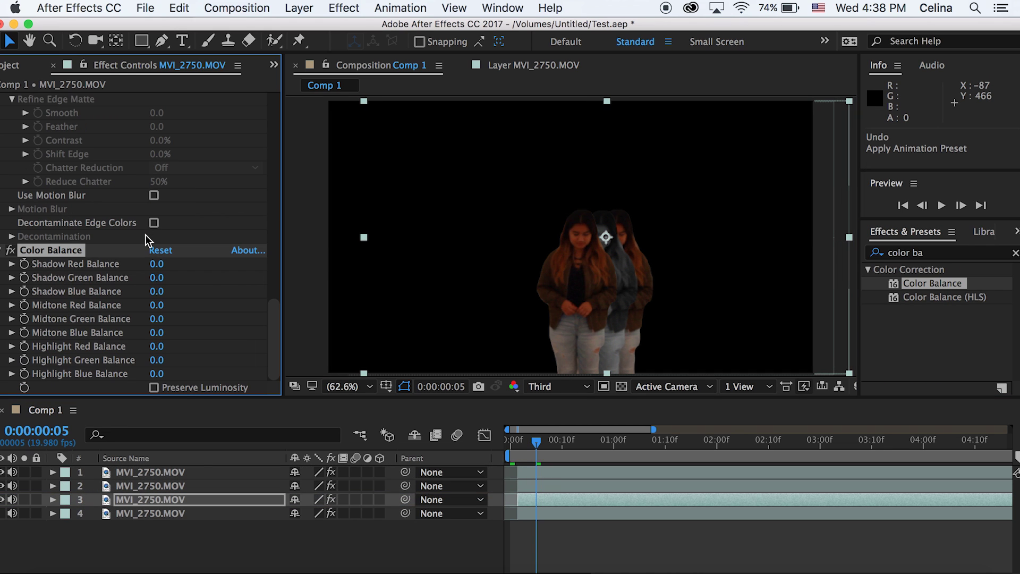
left_click_drag(160, 264, 358, 269)
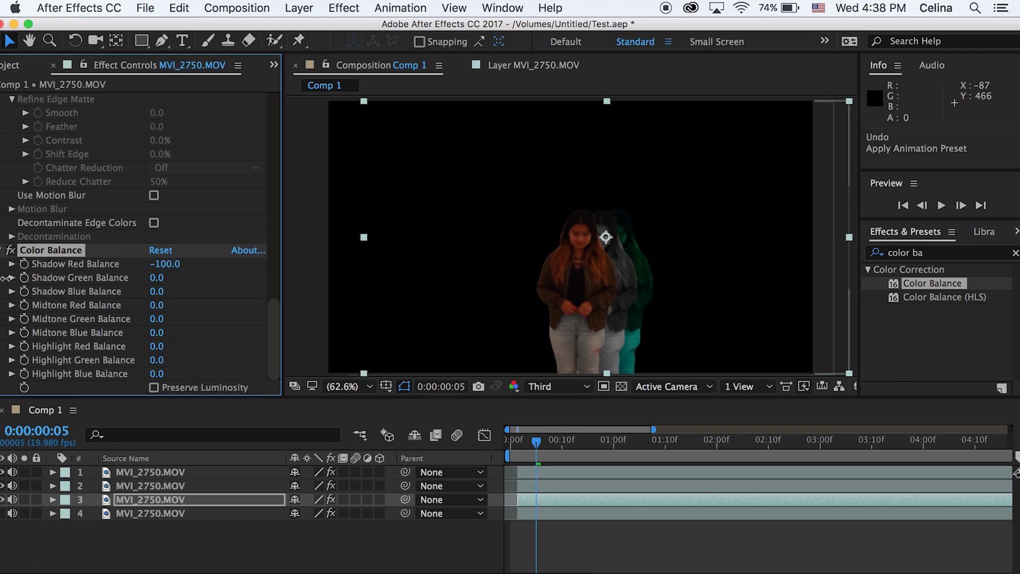
left_click_drag(45, 272, 0, 271)
mouse_move(226, 282)
left_mouse_down()
mouse_move(297, 281)
mouse_move(159, 281)
mouse_move(226, 281)
left_mouse_up()
Turn the original footage layer back on and preview the composite from the start.
left_click(2, 513)
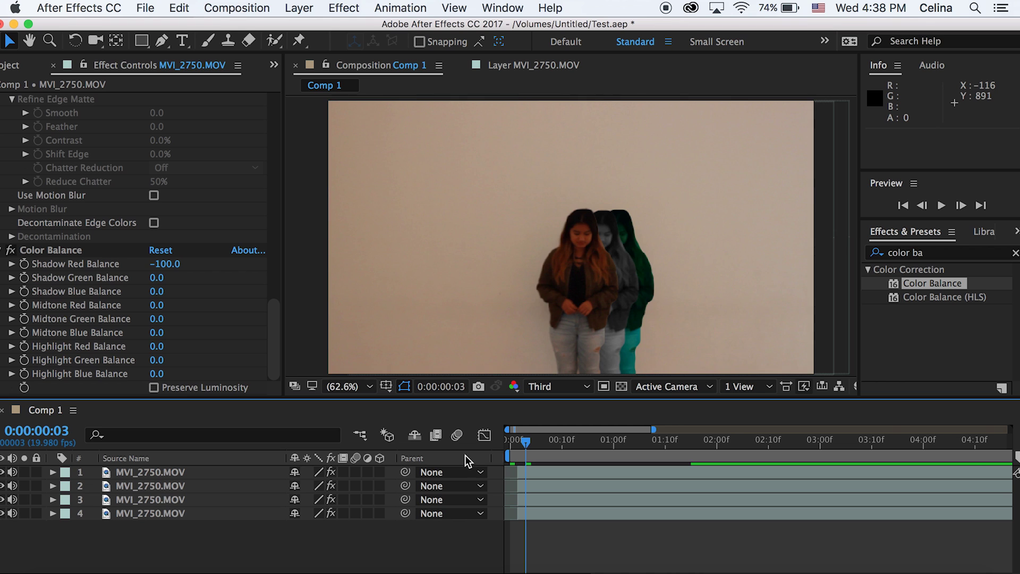
left_click(516, 440)
key("space")
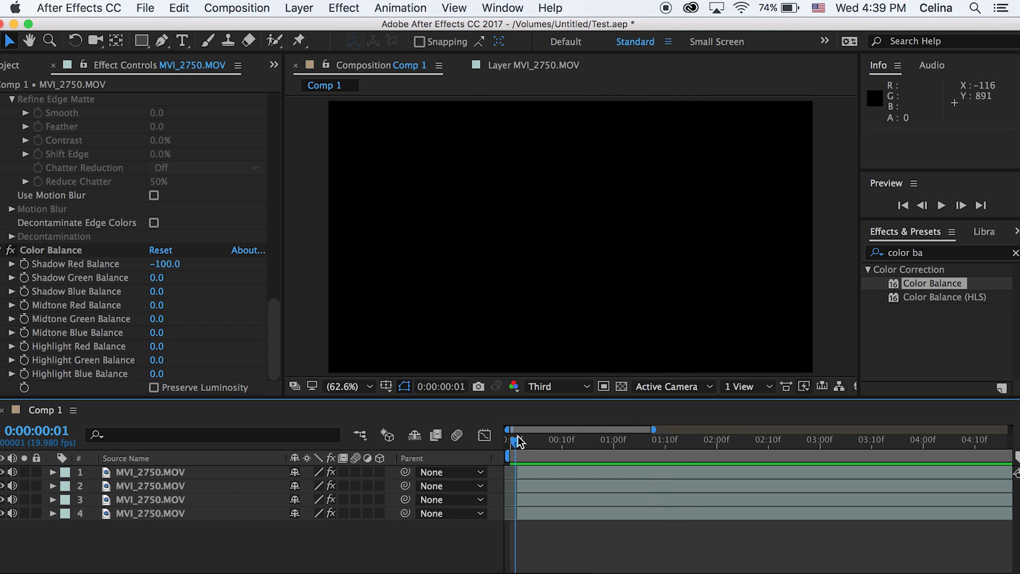
left_click(537, 440)
left_click(533, 471)
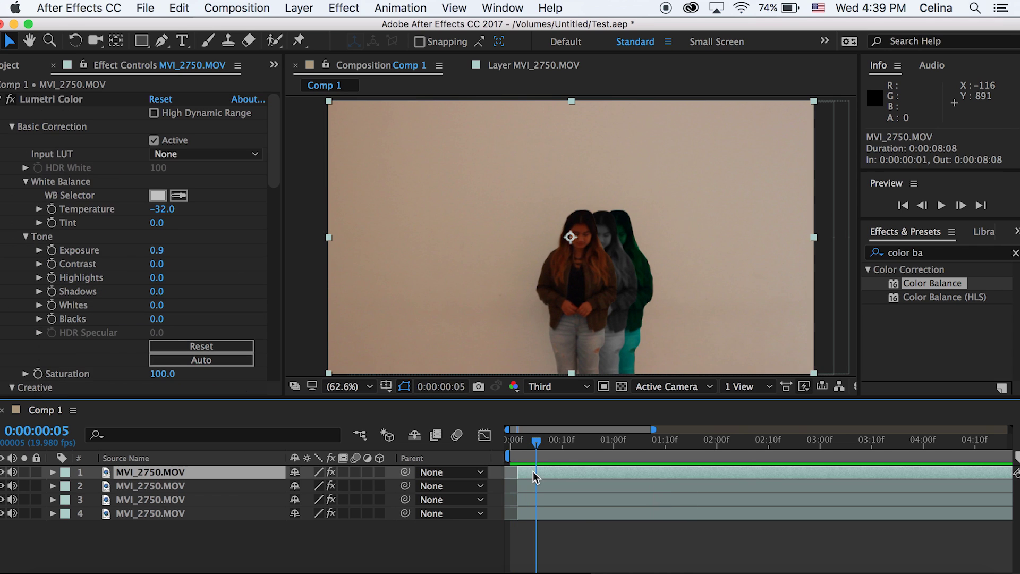
left_click(582, 522)
left_click(515, 440)
key("space")
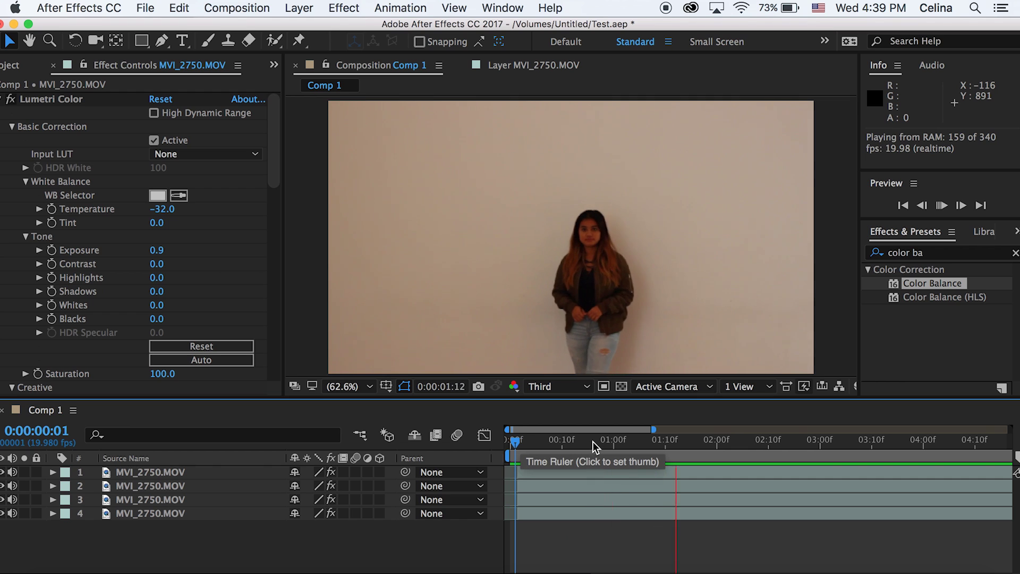
At frame 7, delete the teal copy's layer after undoing an accidental deletion.
left_click(541, 441)
left_click(546, 441)
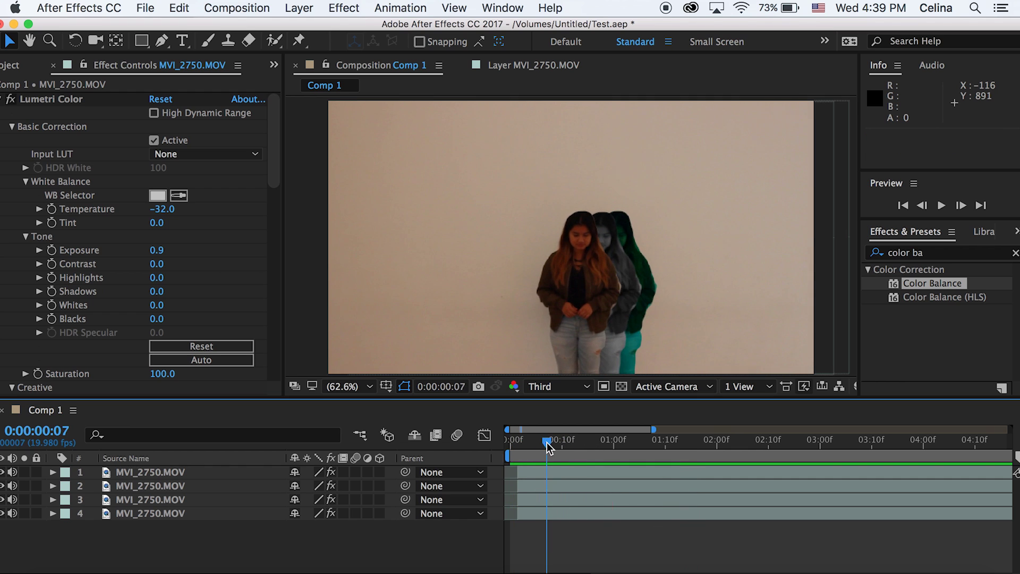
left_click(531, 478)
key("Delete")
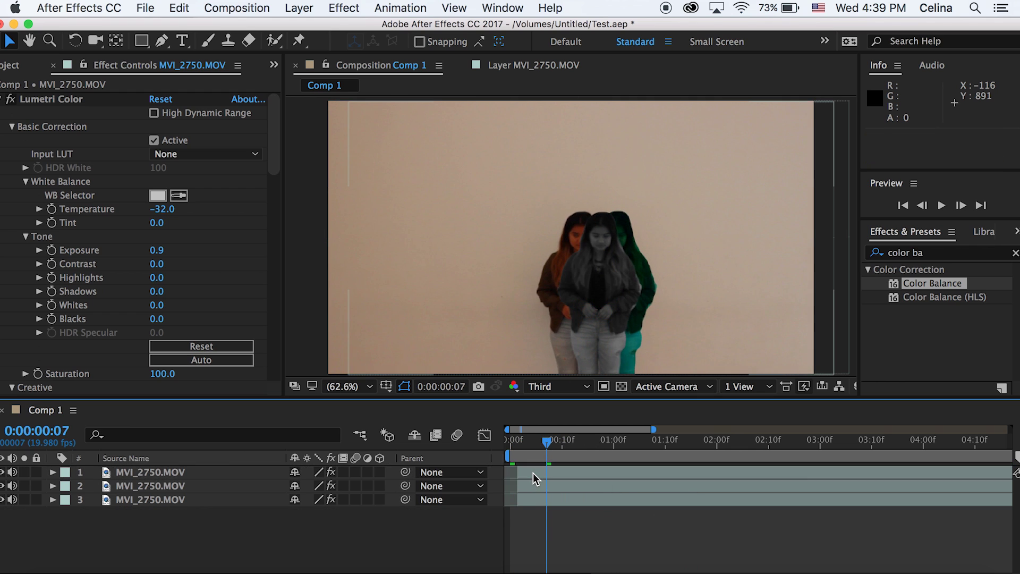
key("super+z")
left_click(541, 499)
key("Delete")
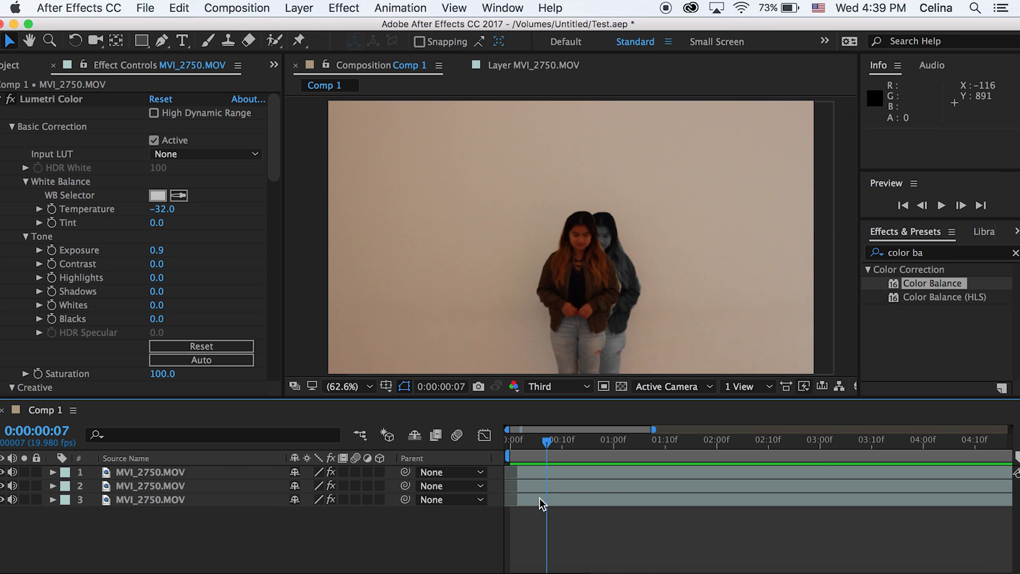
Move the grey copy left behind the woman, then duplicate the woman and grey layers together.
left_click(530, 483)
left_click_drag(620, 253, 611, 256)
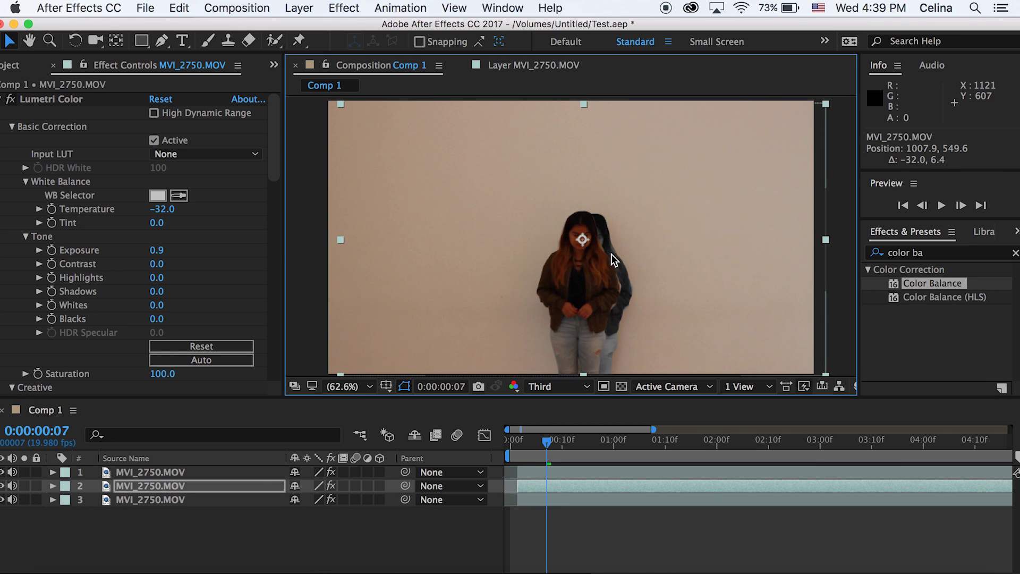
left_click(547, 500)
left_click(545, 475)
left_click(543, 486)
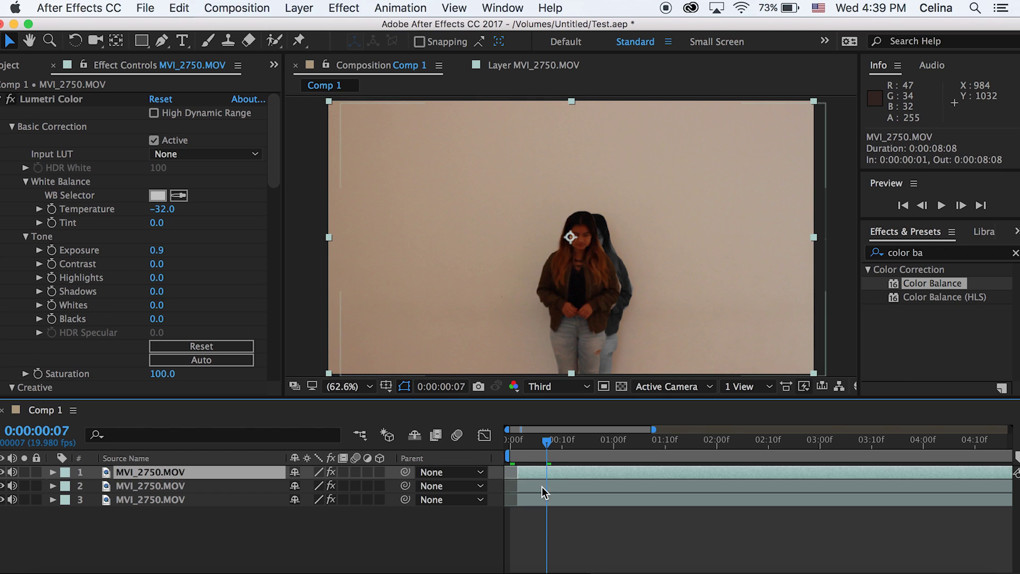
left_click(542, 477, "shift")
key("super+d")
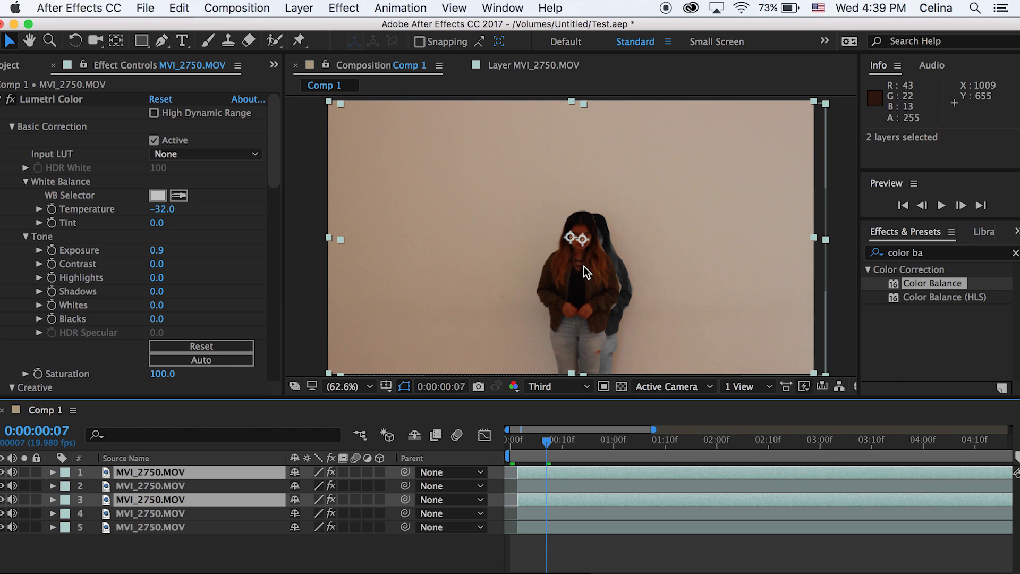
Scale the duplicated pair to 55% and place it at the lower right.
left_click_drag(584, 272, 382, 217)
key("s")
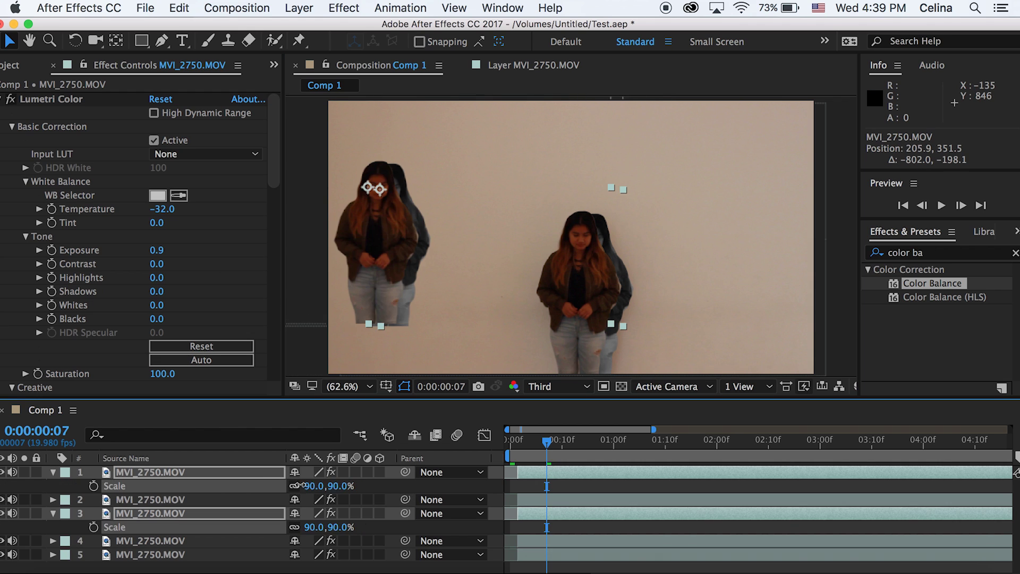
left_click_drag(301, 485, 282, 485)
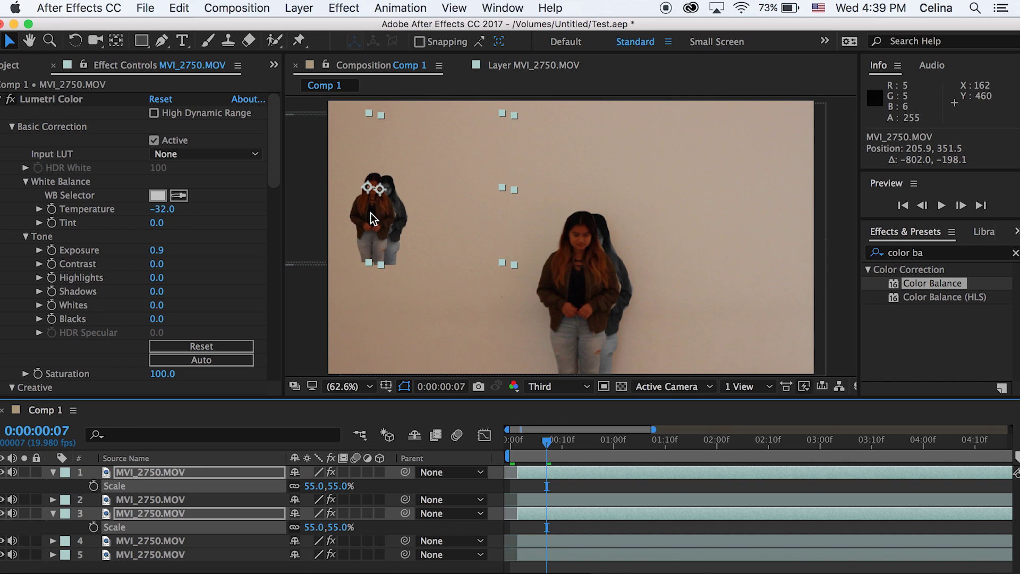
left_click_drag(370, 189, 653, 308)
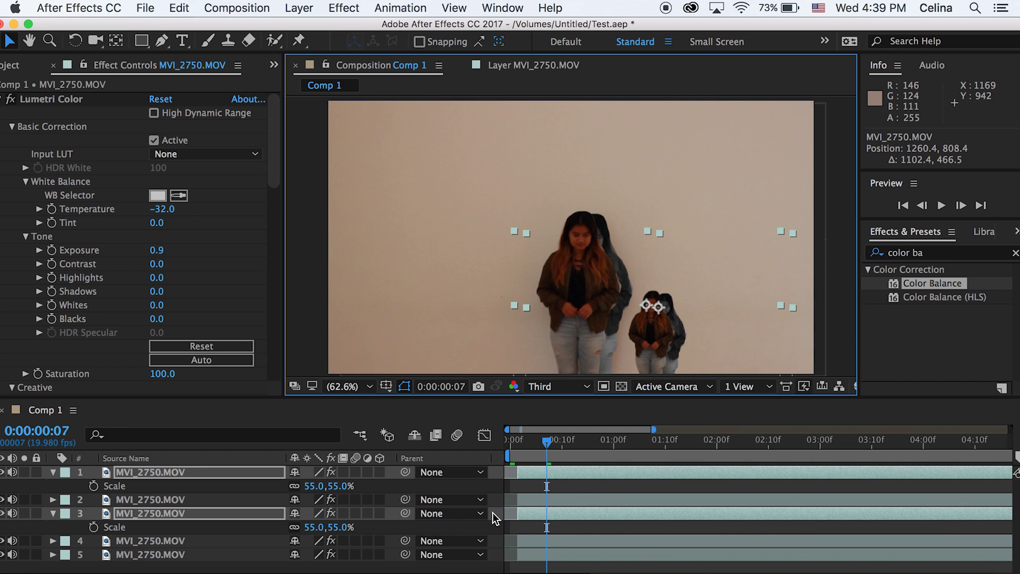
Deselect the layers and preview the composite from near the start.
left_click(554, 523)
key("space")
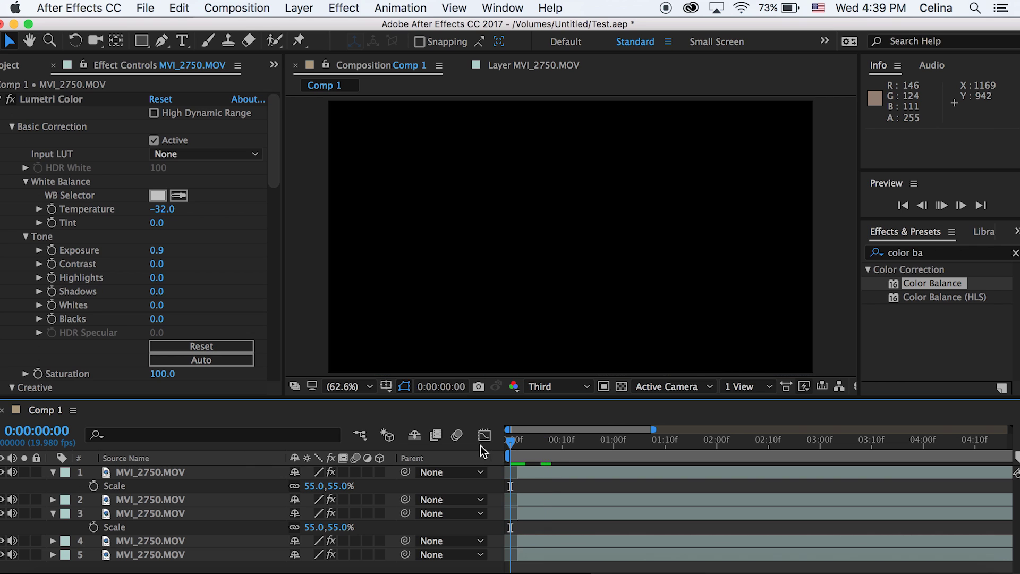
key("space")
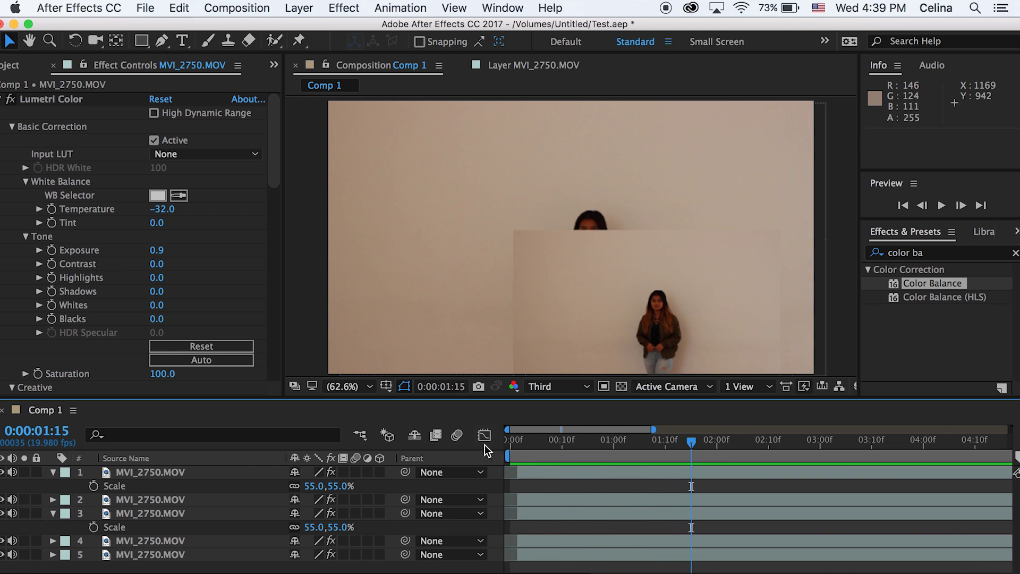
left_click_drag(681, 444, 526, 444)
key("space")
key("space")
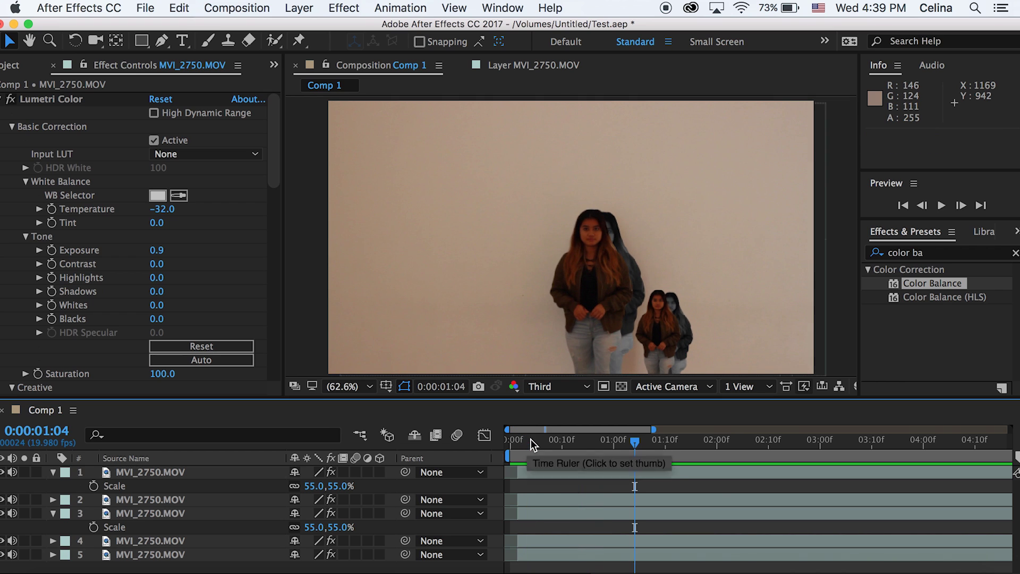
left_click_drag(625, 439, 518, 443)
key("space")
key("space")
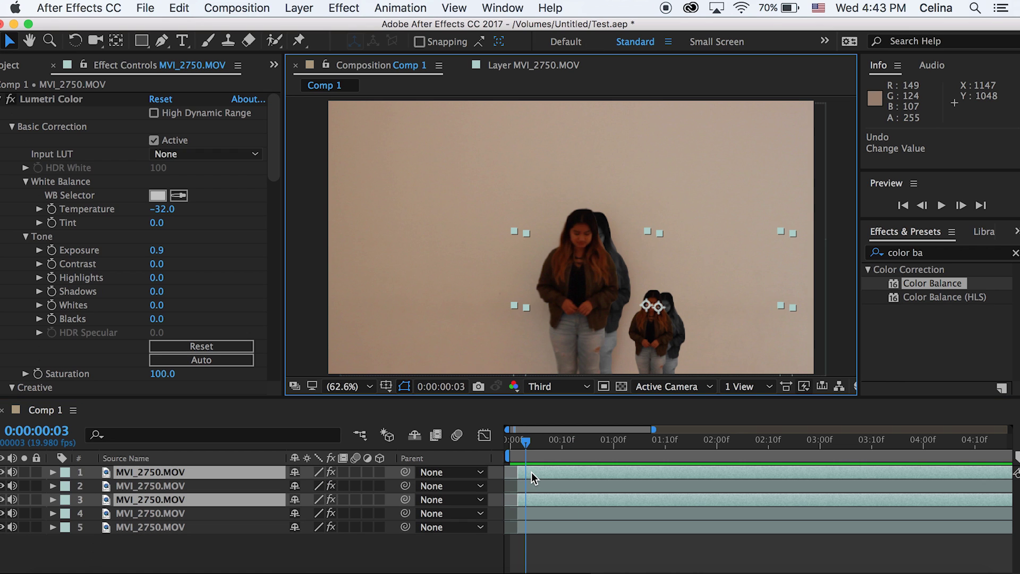
Keyframe Position on the small duplicate pair so they rise from below the frame between frames 2 and 4.
left_click(521, 450)
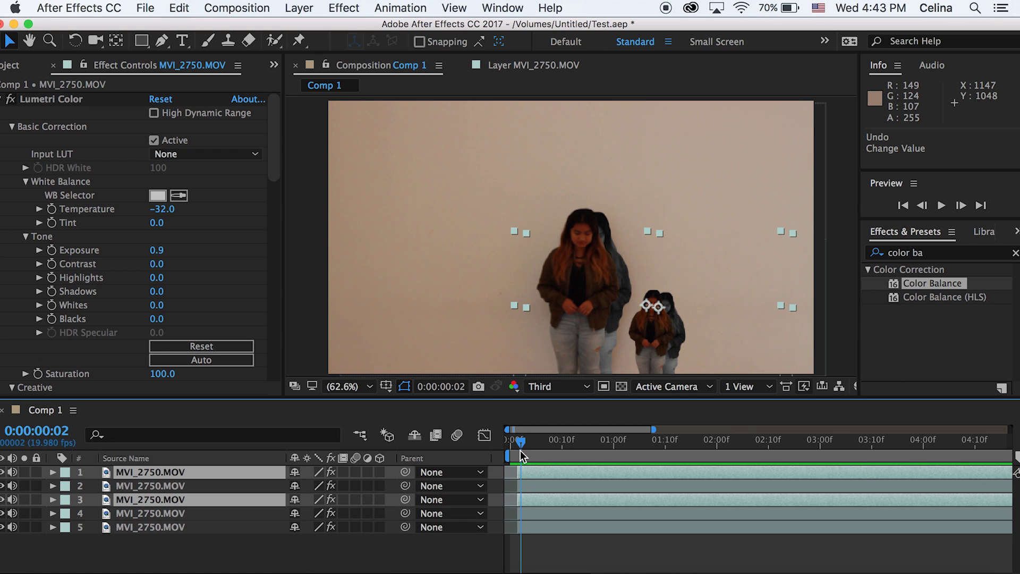
key("p")
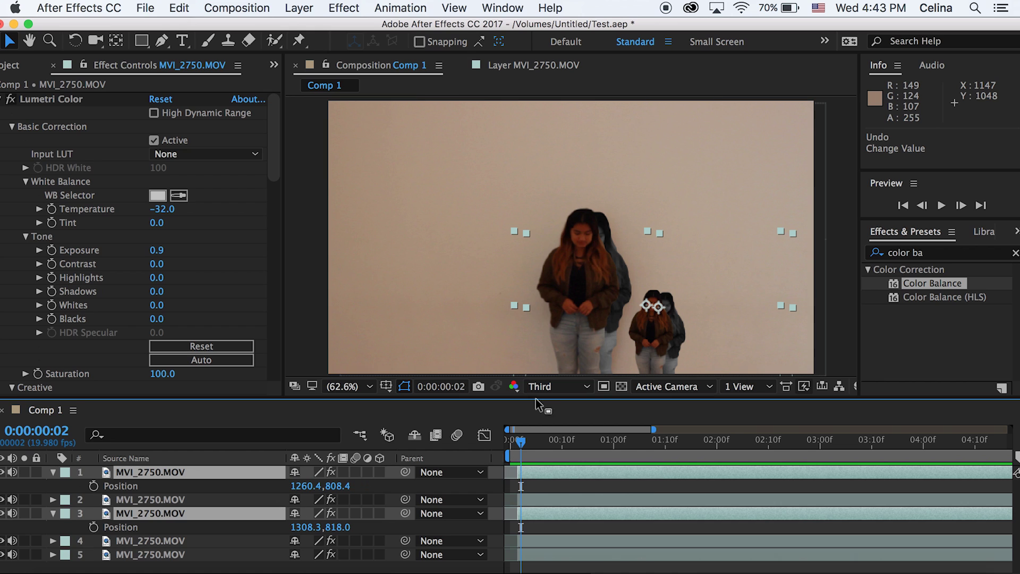
left_click_drag(525, 451, 537, 448)
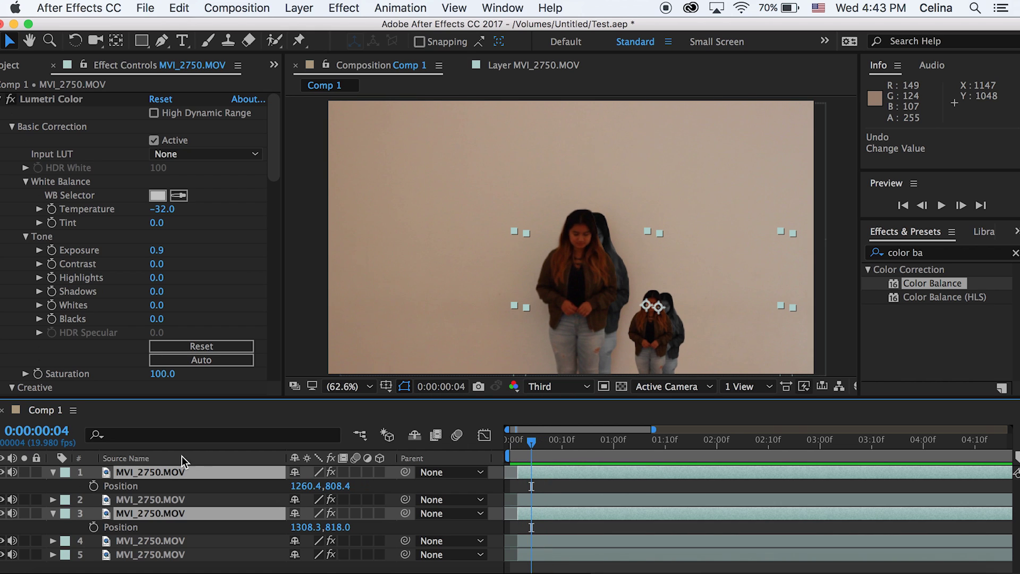
key("alt+shift+p")
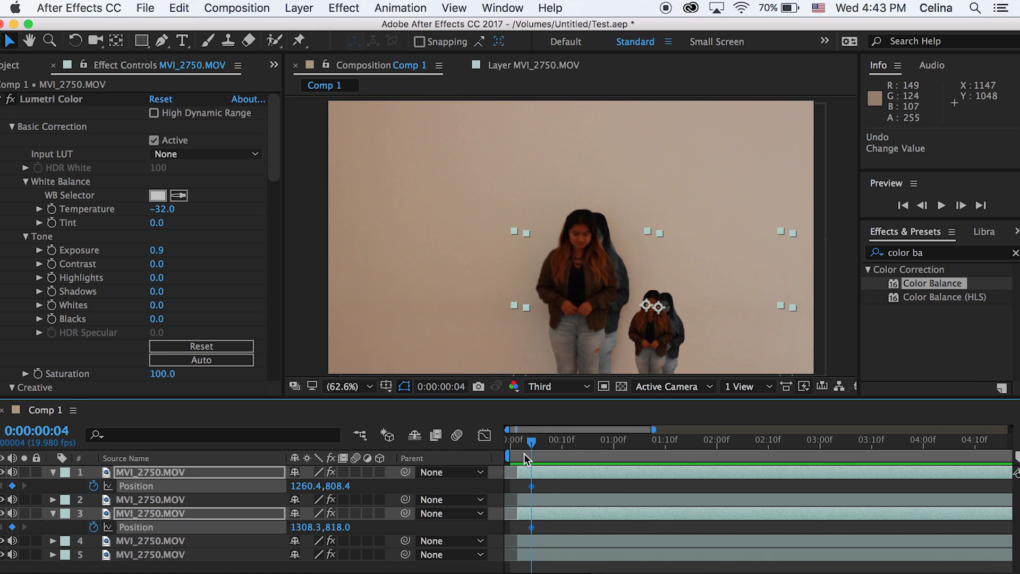
left_click_drag(524, 453, 520, 453)
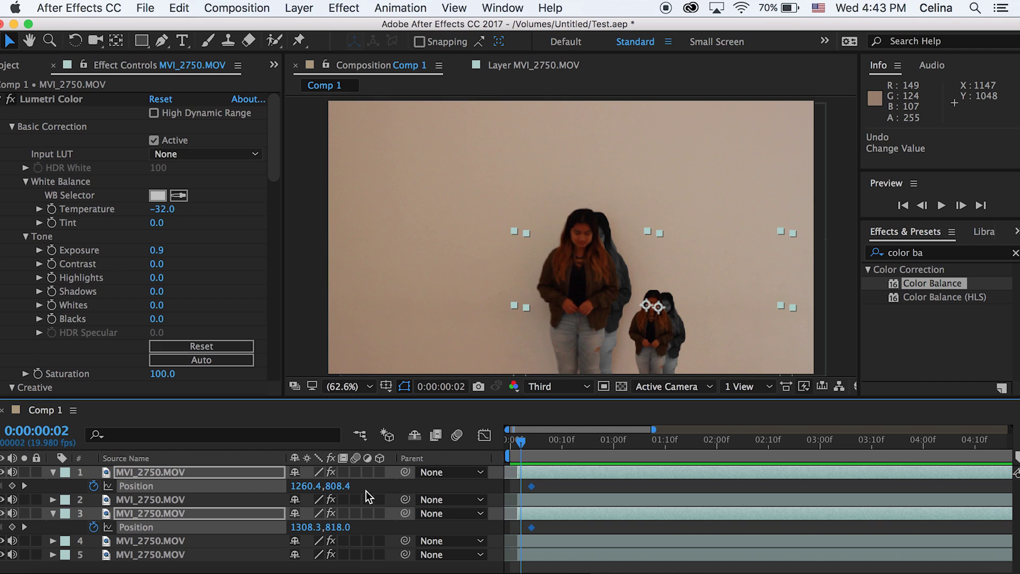
left_click_drag(359, 488, 598, 552)
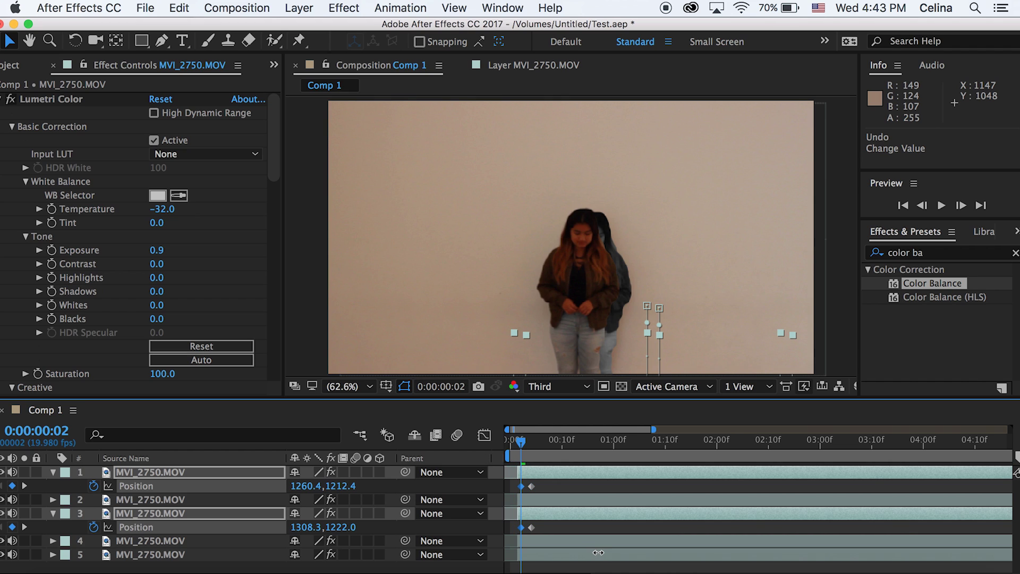
key("space")
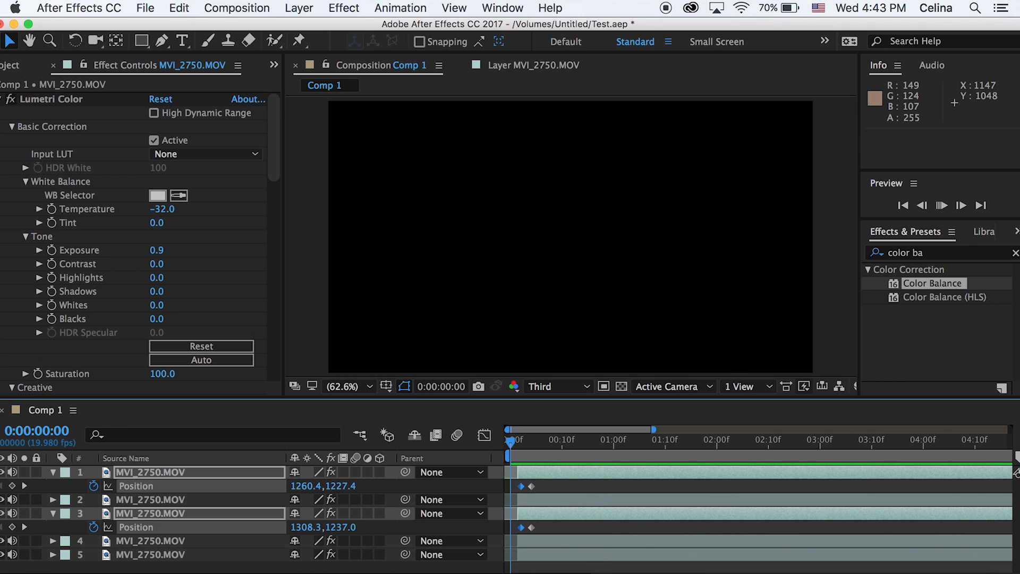
Collapse layers 1 and 3, then import peace sign.png from the Desktop's Logos and Pics folder.
left_click(45, 473)
left_click(52, 472)
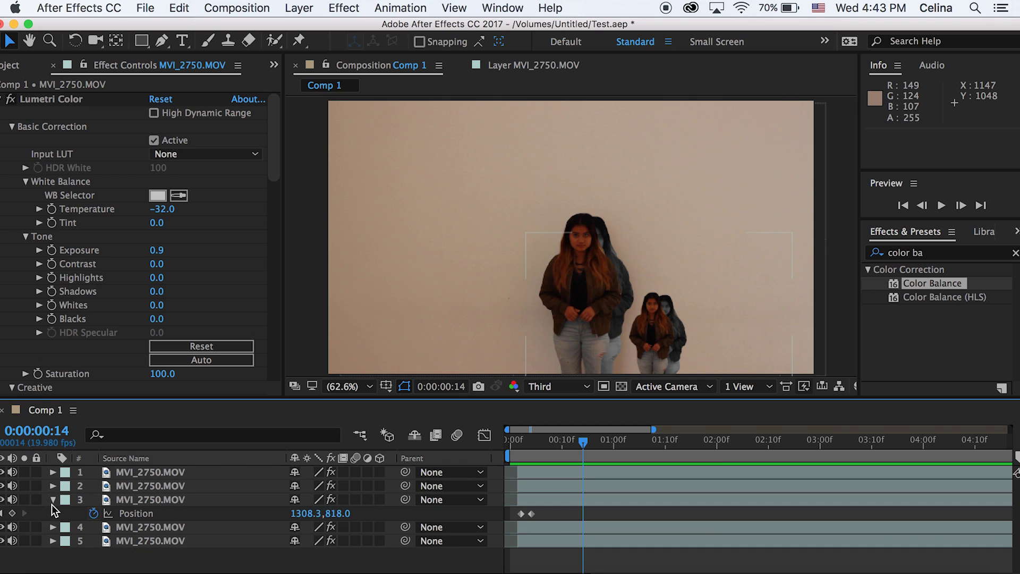
left_click(52, 499)
left_click(58, 571)
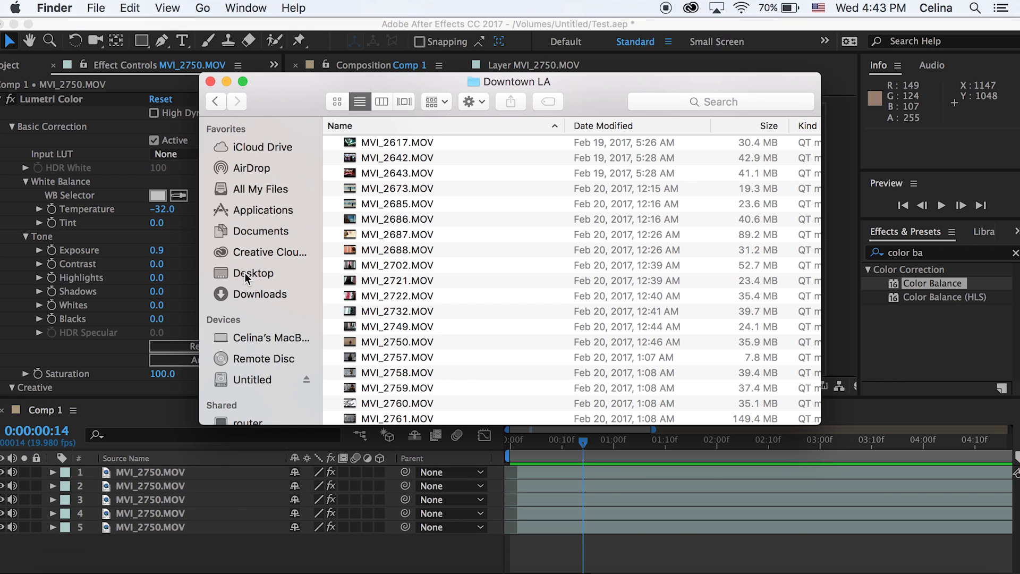
left_click(245, 273)
left_click(348, 145)
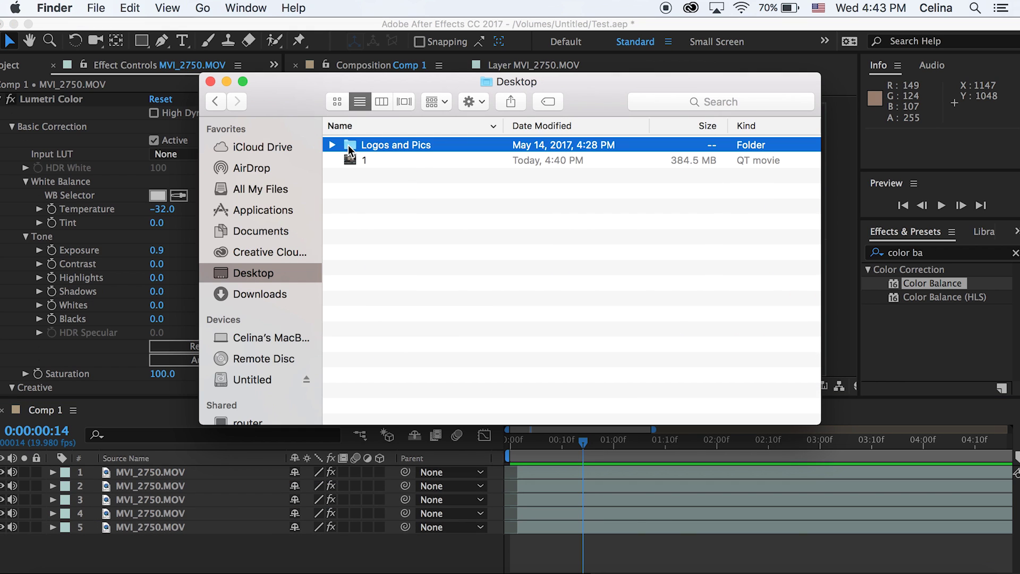
double_click(348, 145)
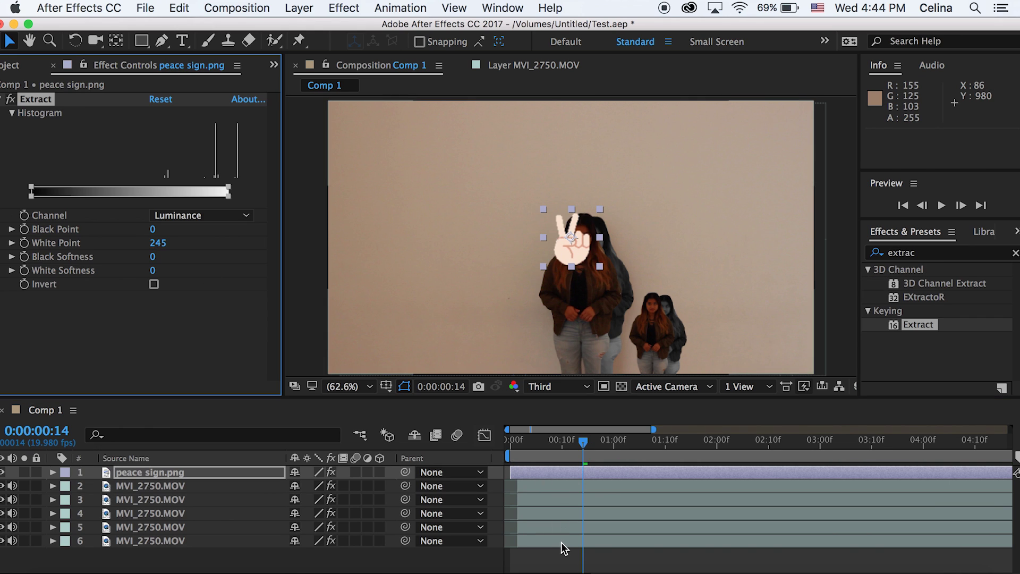
Scale the peace sign up to 220% and move it left of the woman.
left_click(561, 541)
left_click(563, 473)
key("s")
left_click_drag(323, 486, 387, 485)
left_click_drag(567, 291, 406, 323)
Show the peace sign's Rotation property, with the playhead back at frame 2.
left_click(566, 523)
left_click_drag(581, 452, 494, 448)
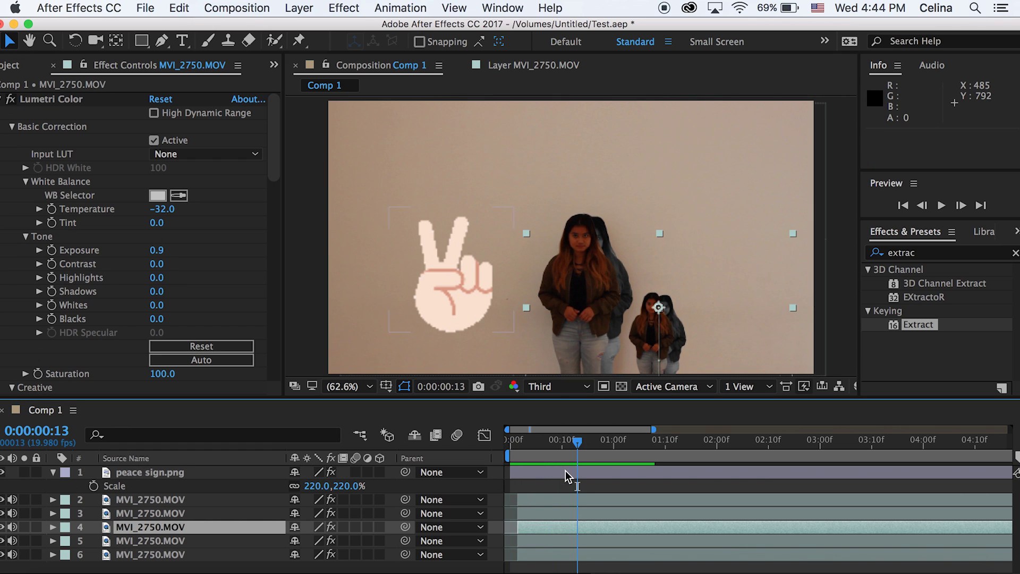
left_click(565, 470)
key("ctrl+z")
key("r")
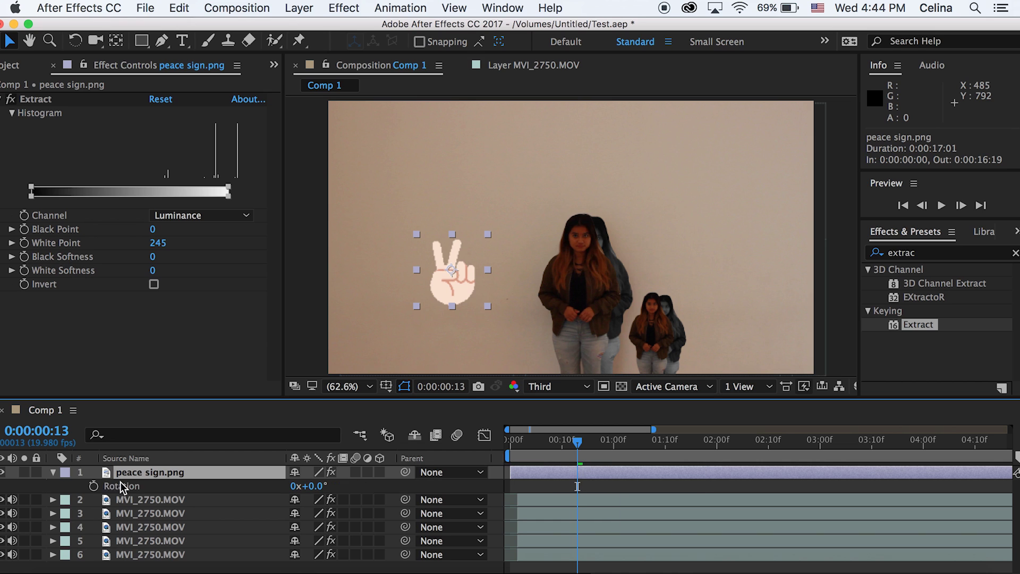
left_click_drag(592, 459, 521, 451)
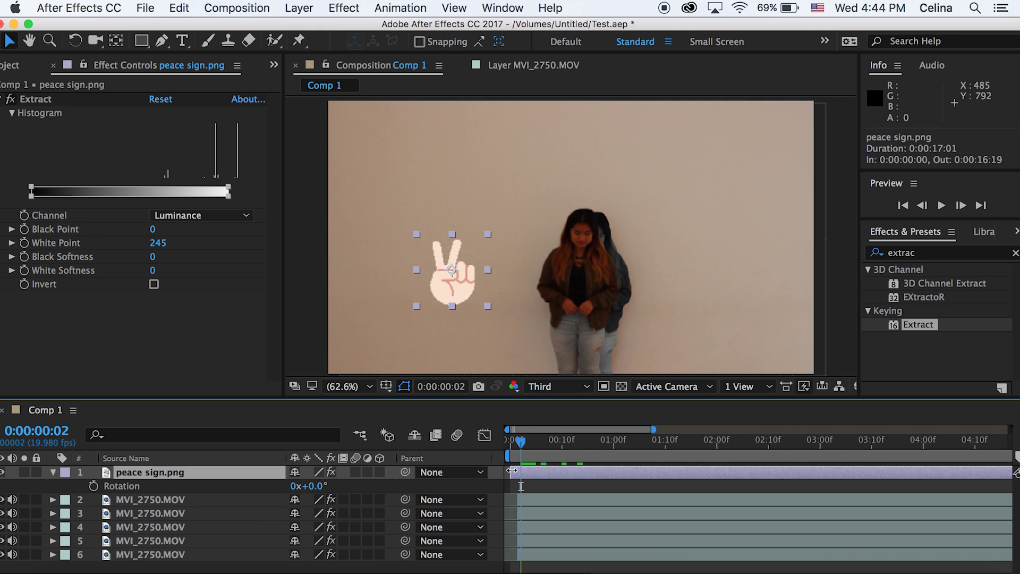
Keyframe the peace sign's Rotation at 0°, about 12° and back to 0° over frames 2–7.
left_click(93, 485)
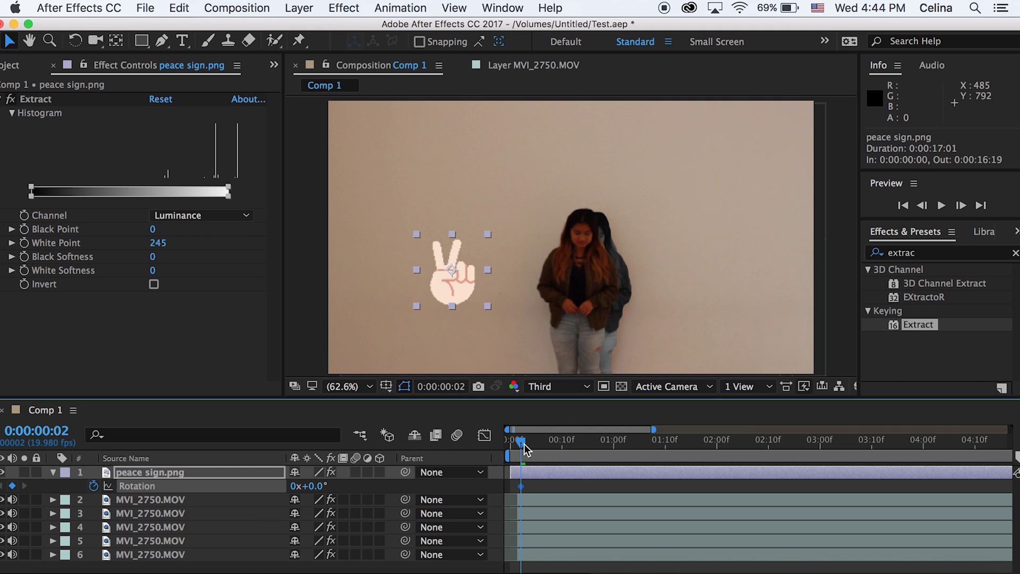
left_click_drag(524, 449, 538, 449)
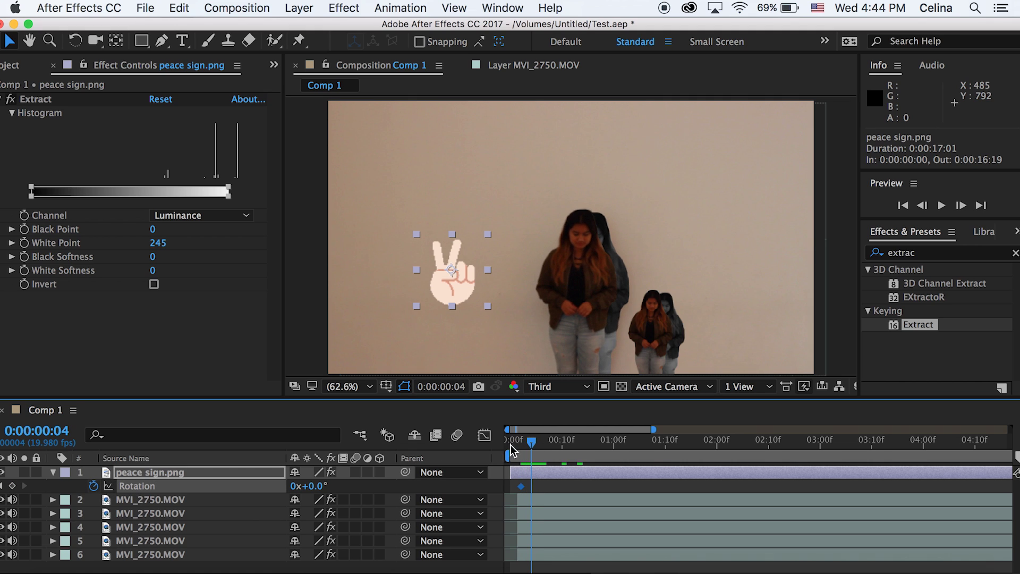
left_click_drag(330, 486, 331, 486)
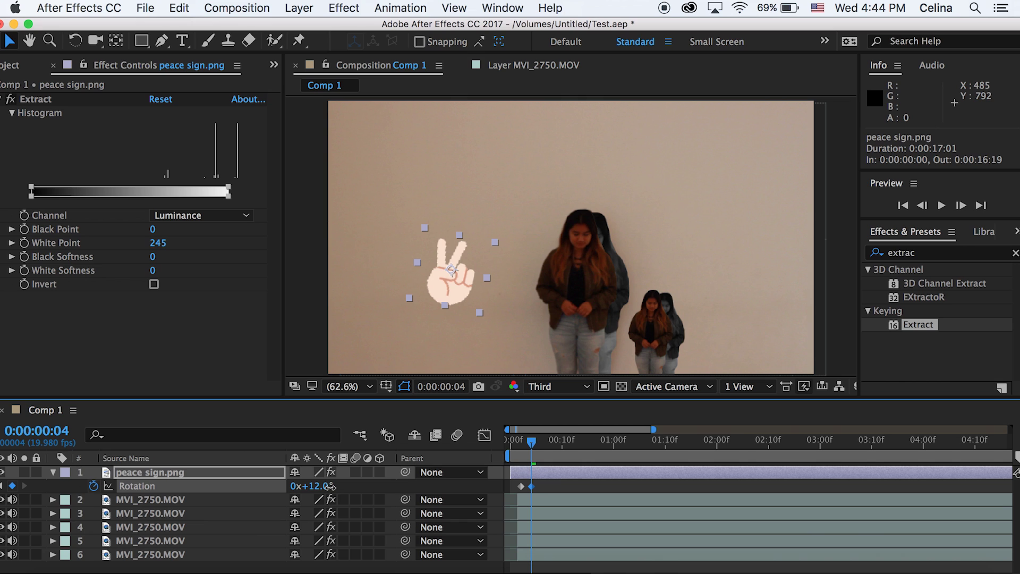
left_click_drag(526, 451, 550, 448)
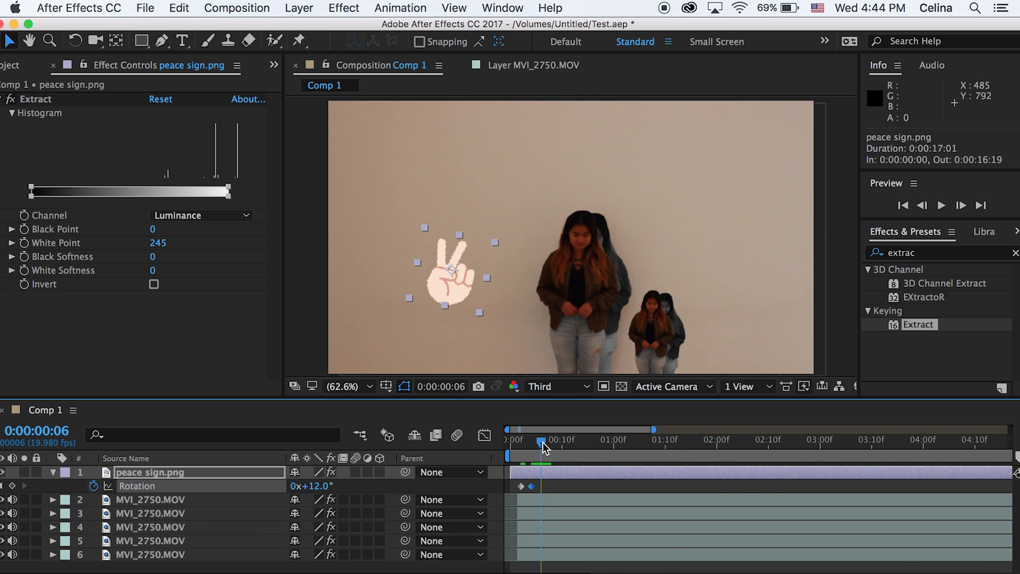
left_click_drag(318, 486, 308, 485)
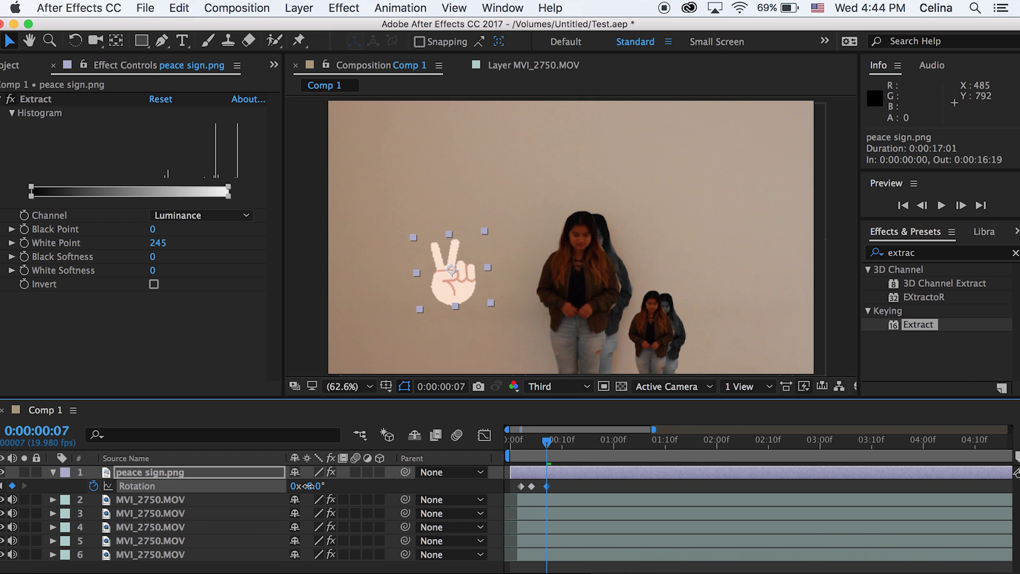
left_click_drag(542, 451, 515, 451)
key("space")
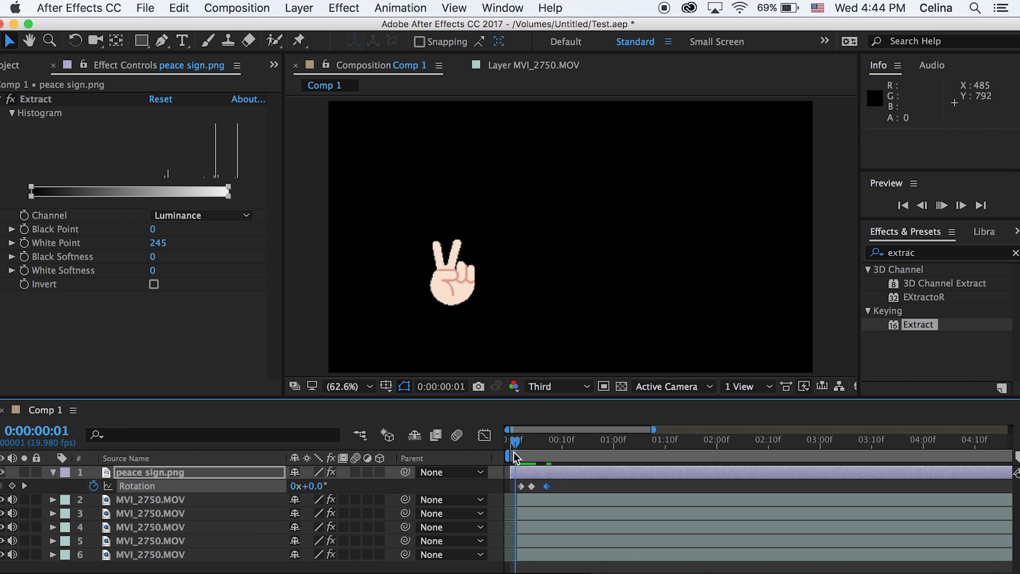
Copy the three rotation keyframes and paste them at frame 9 to repeat the swing.
left_click_drag(578, 484, 521, 490)
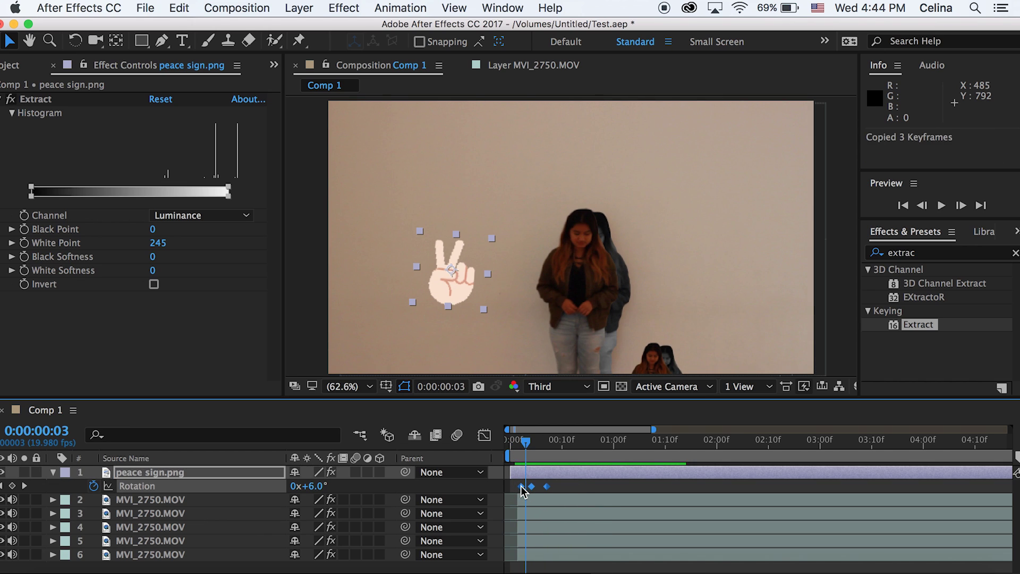
left_click(555, 440)
key("super+v")
left_click_drag(557, 443, 514, 443)
key("space")
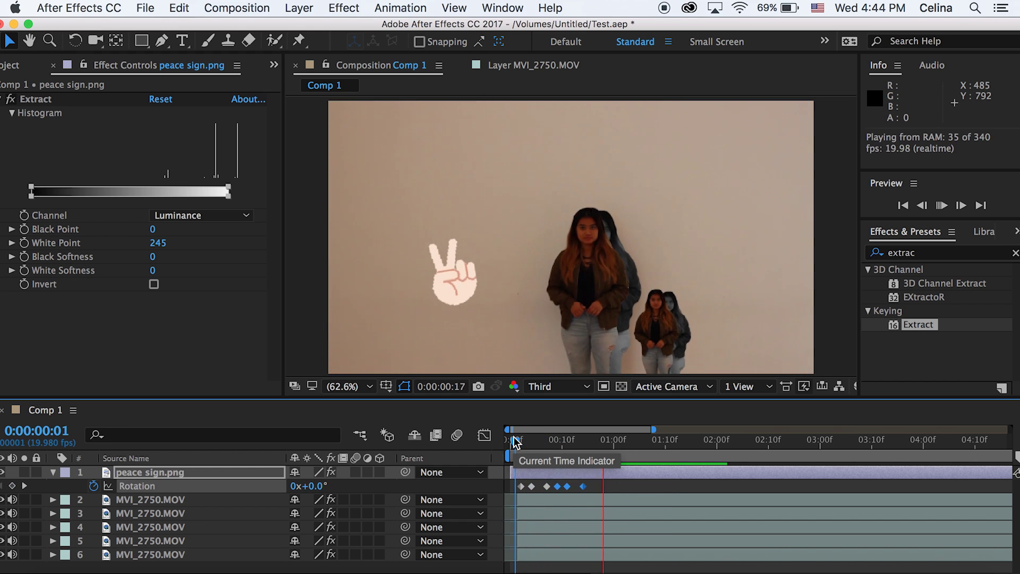
Slide the pasted swing keyframes later and preview to check the evenly spaced wobbles.
key("space")
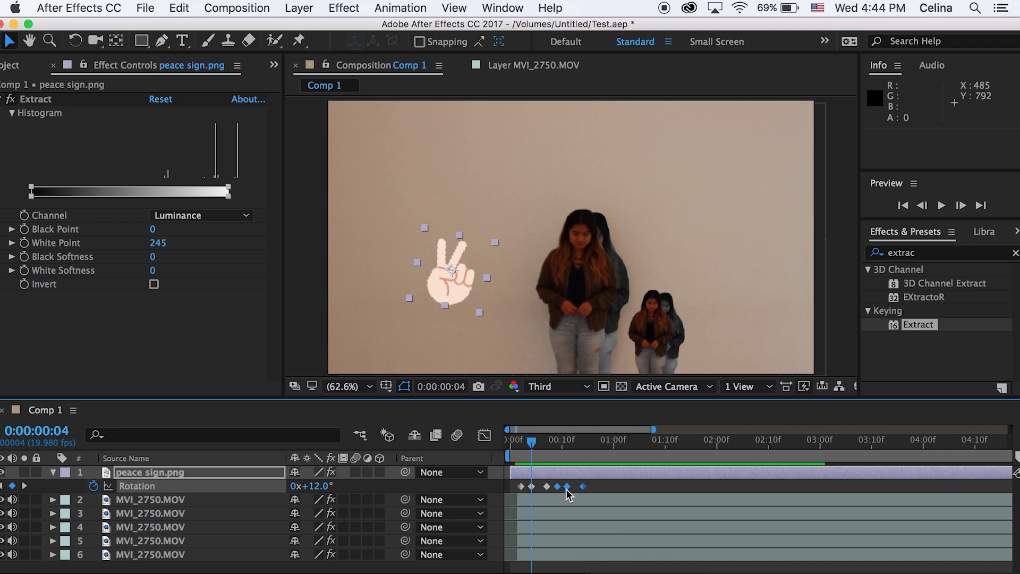
left_click_drag(566, 489, 532, 490)
left_click(515, 439)
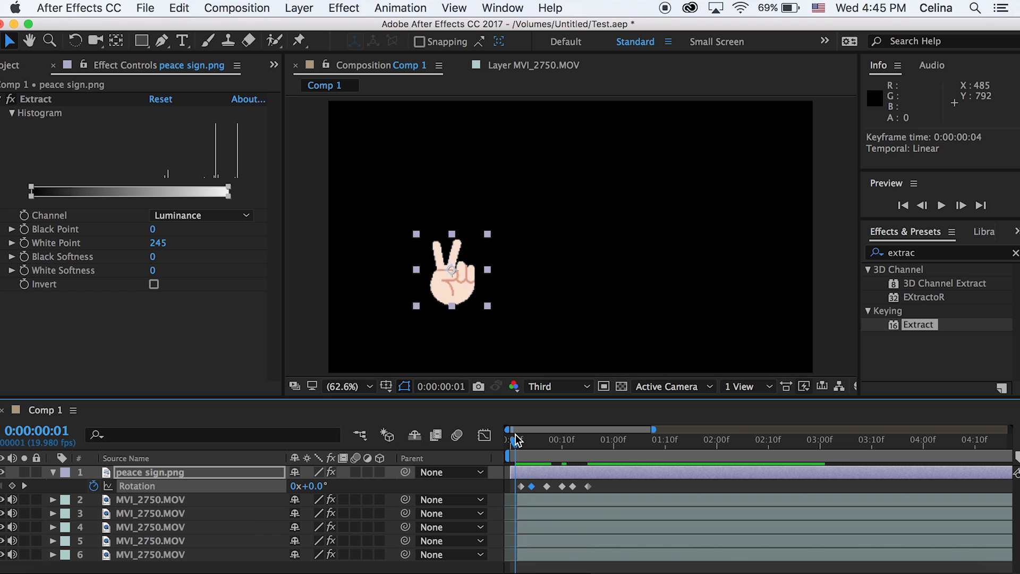
key("space")
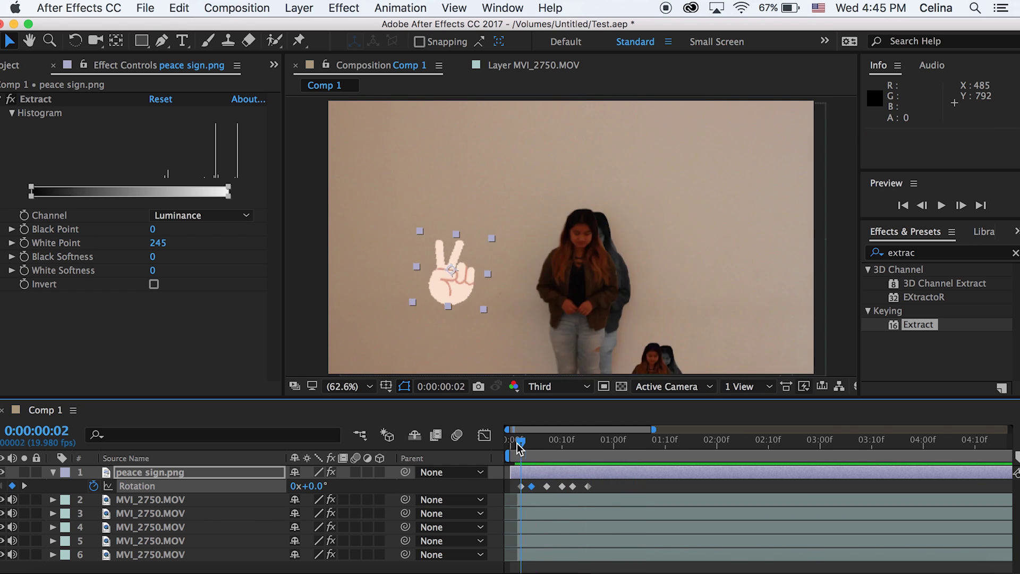
left_click_drag(519, 449, 592, 446)
left_click(531, 453)
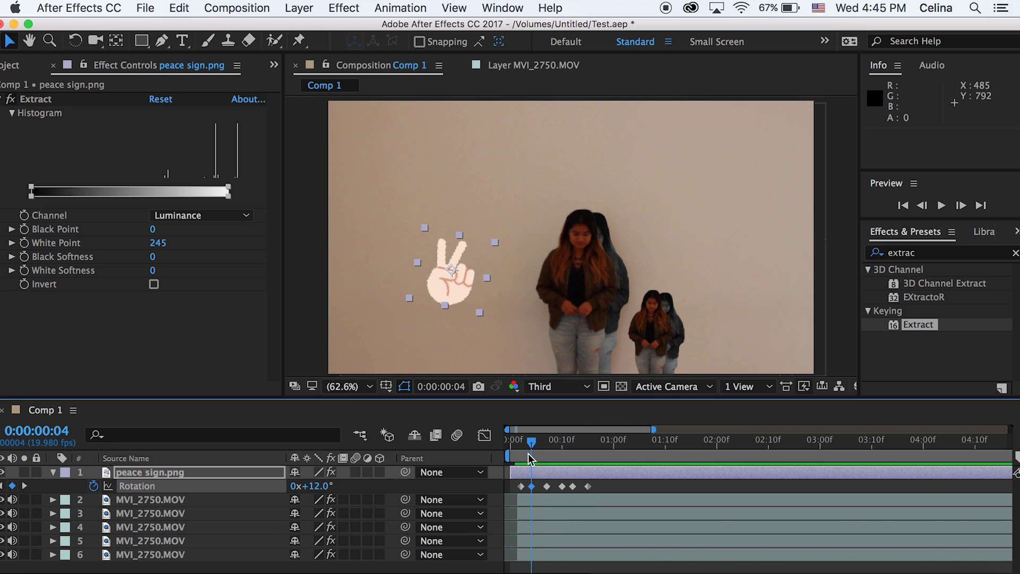